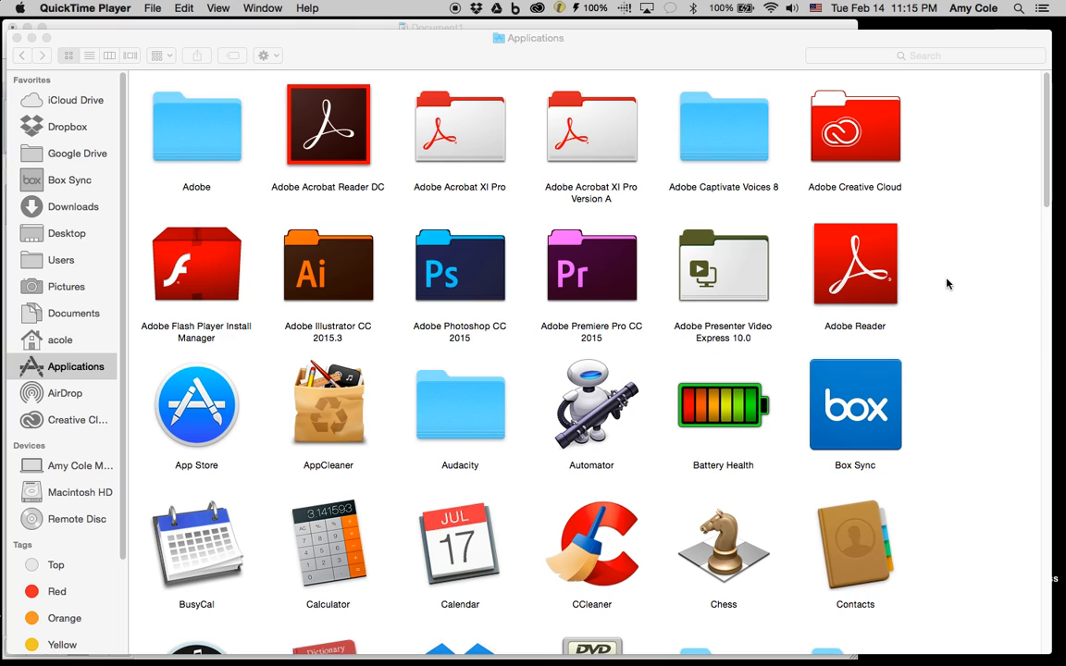
Step: Launch TI Connect CE from the Applications folder
{"action": "left_click", "coordinate": [364, 64]}
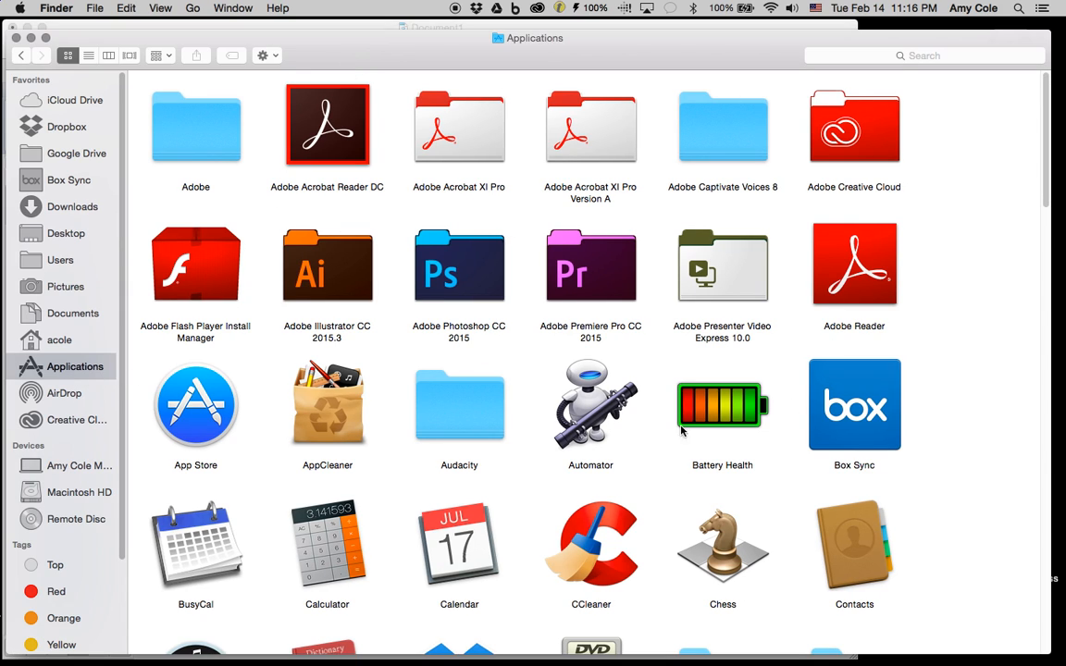
{"action": "scroll", "coordinate": [955, 469], "scroll_direction": "down", "scroll_amount": 10}
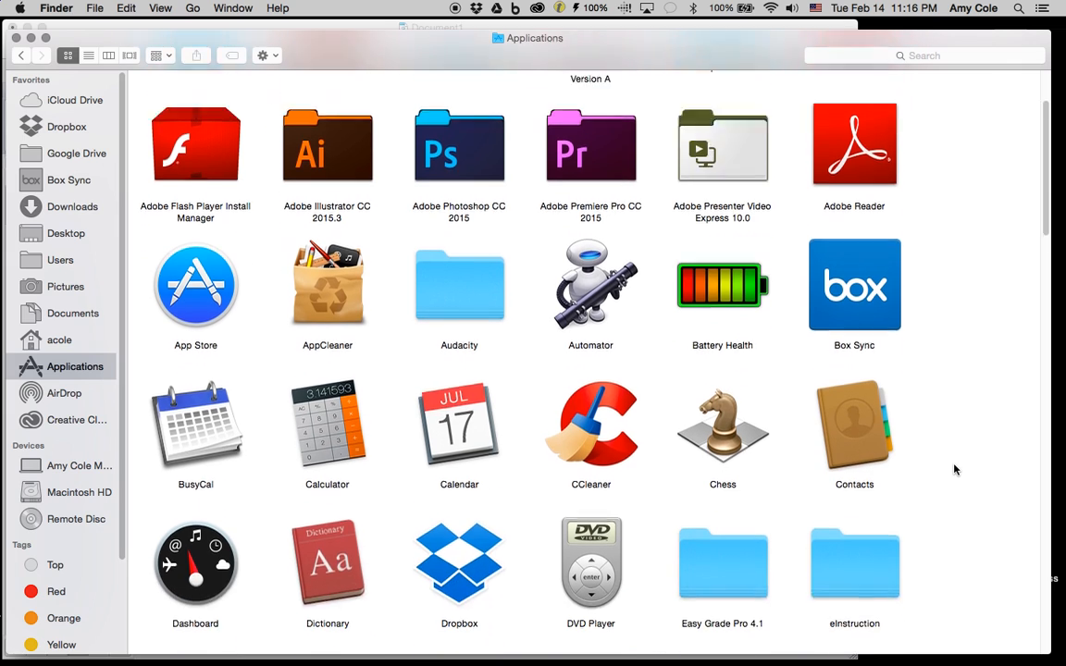
{"action": "scroll", "coordinate": [955, 469], "scroll_direction": "down", "scroll_amount": 7}
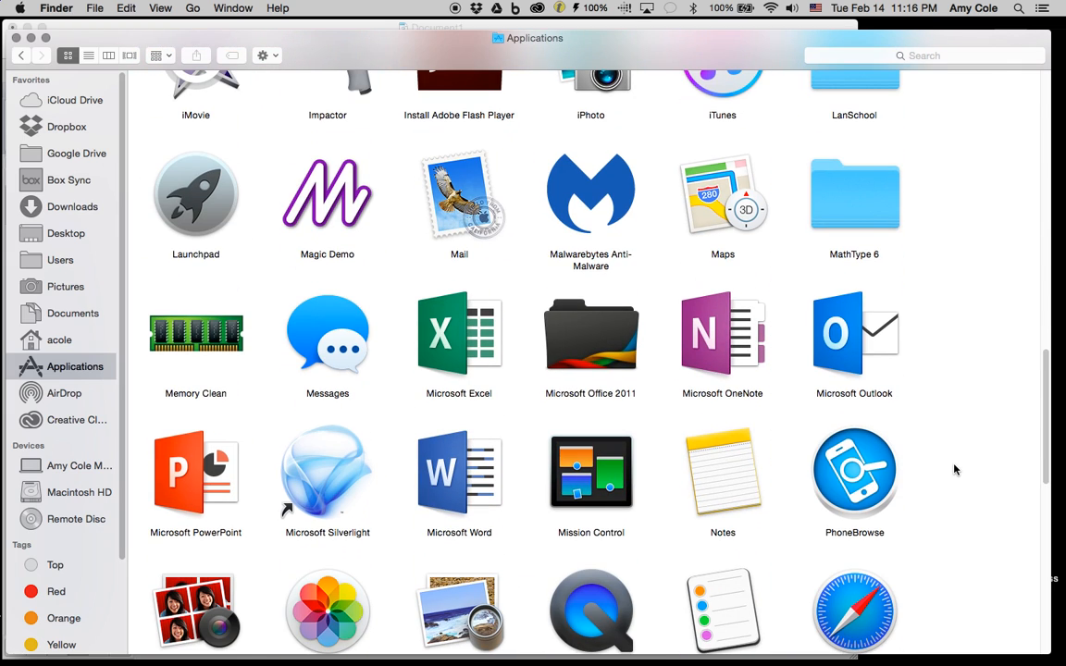
{"action": "scroll", "coordinate": [955, 469], "scroll_direction": "down", "scroll_amount": 7}
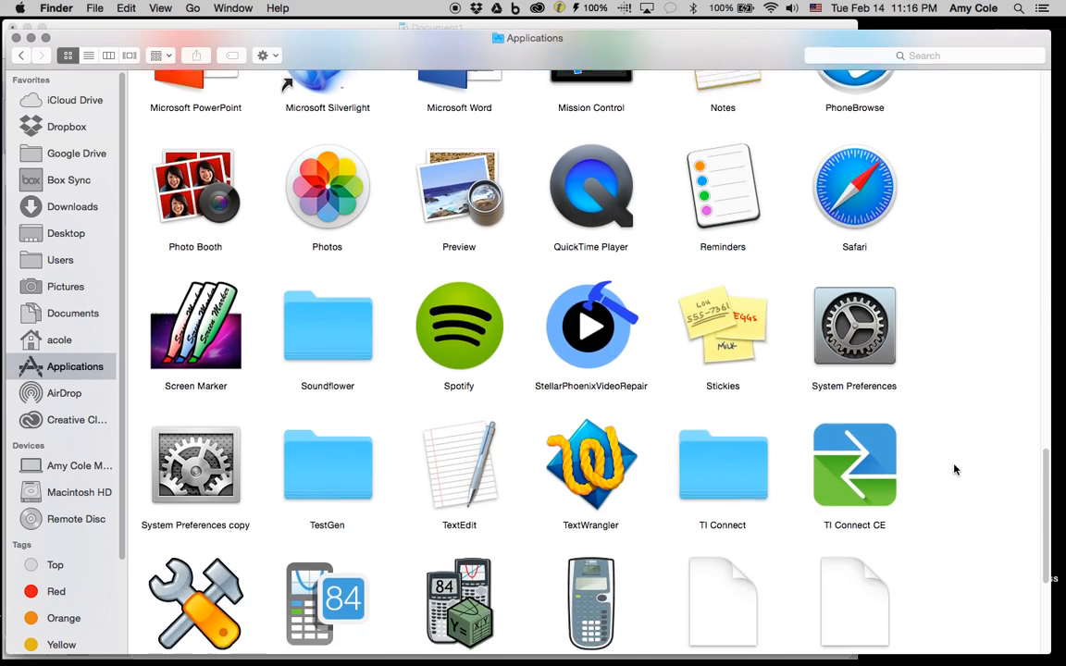
{"action": "scroll", "coordinate": [956, 469], "scroll_direction": "down", "scroll_amount": 5}
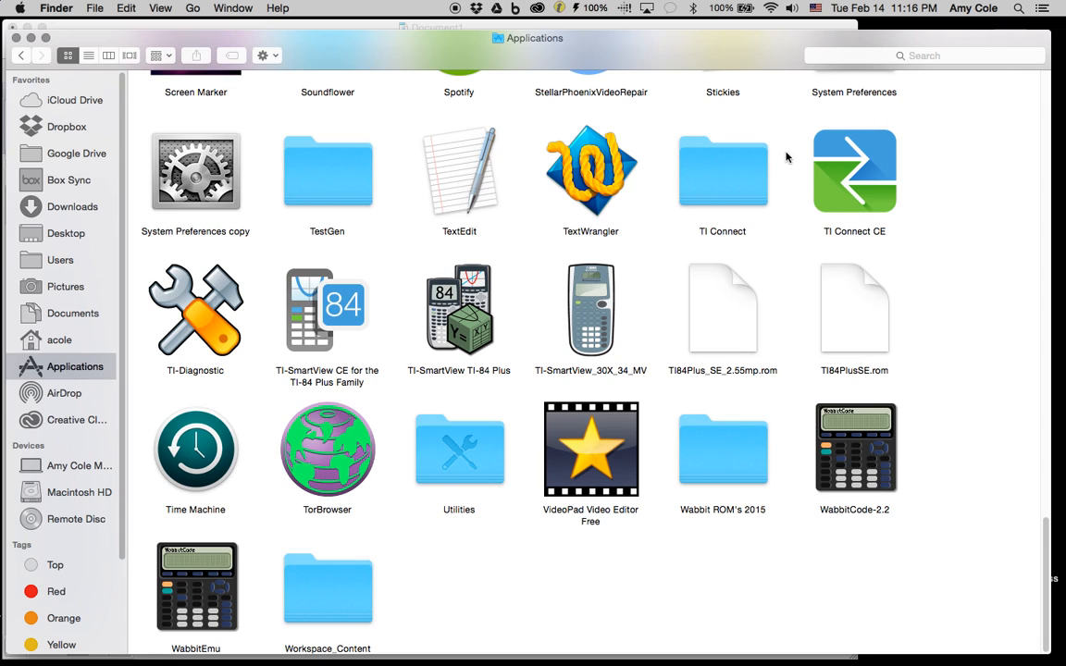
{"action": "double_click", "coordinate": [853, 187]}
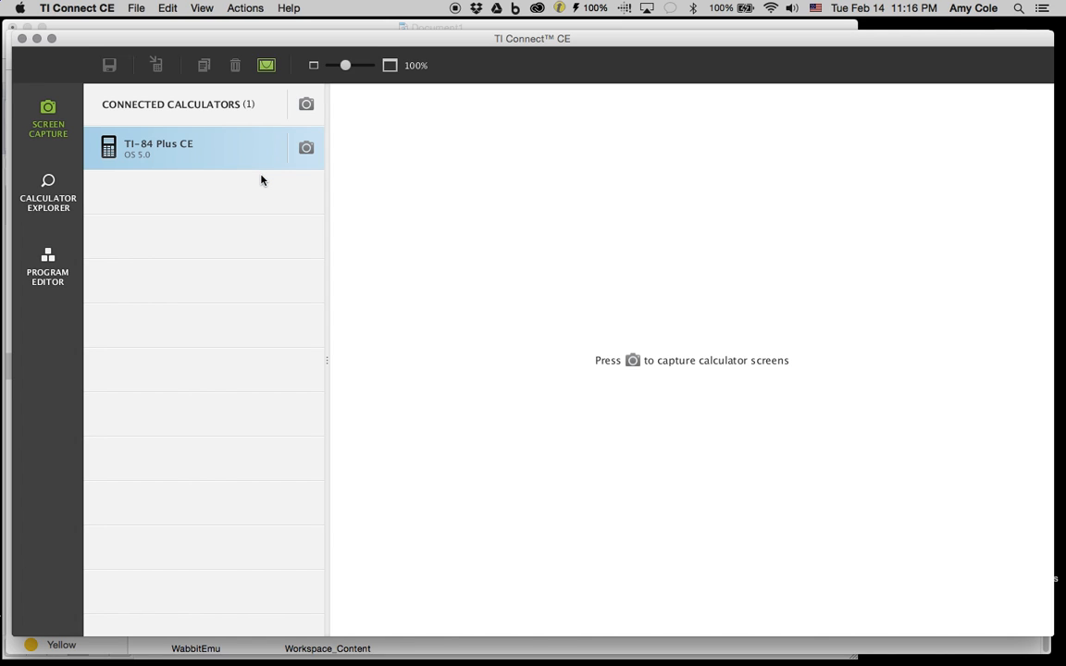
Step: Open the Calculator Explorer and look through the files stored on the connected TI-84 Plus CE
{"action": "left_click", "coordinate": [50, 195]}
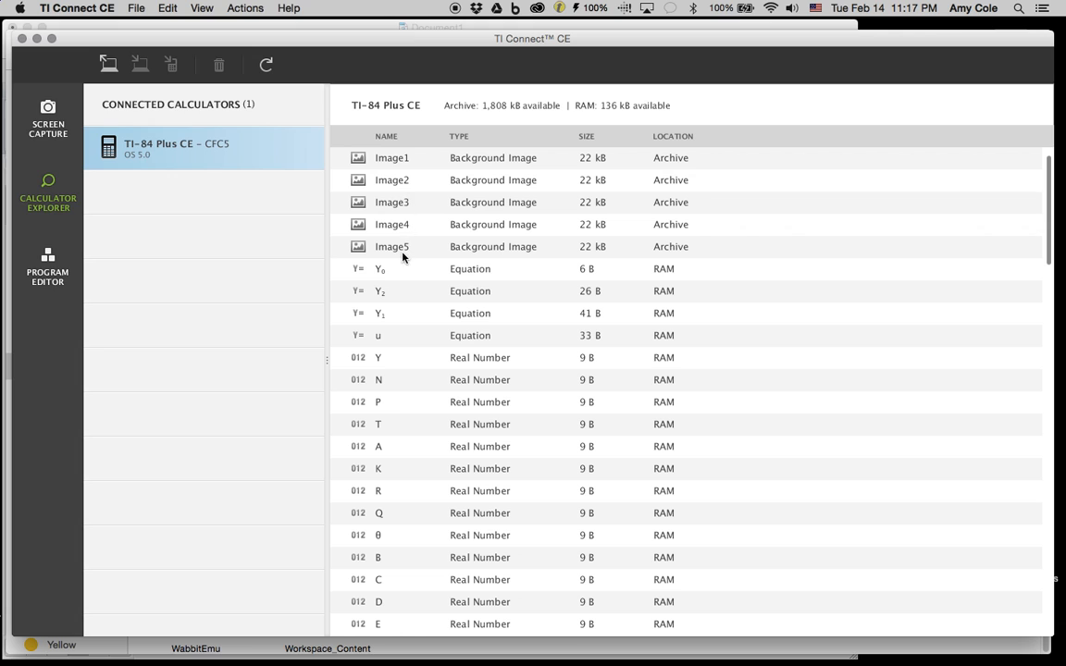
{"action": "scroll", "coordinate": [1047, 219], "scroll_direction": "down", "scroll_amount": 1}
{"action": "left_click_drag", "start_coordinate": [1047, 219], "coordinate": [1024, 362]}
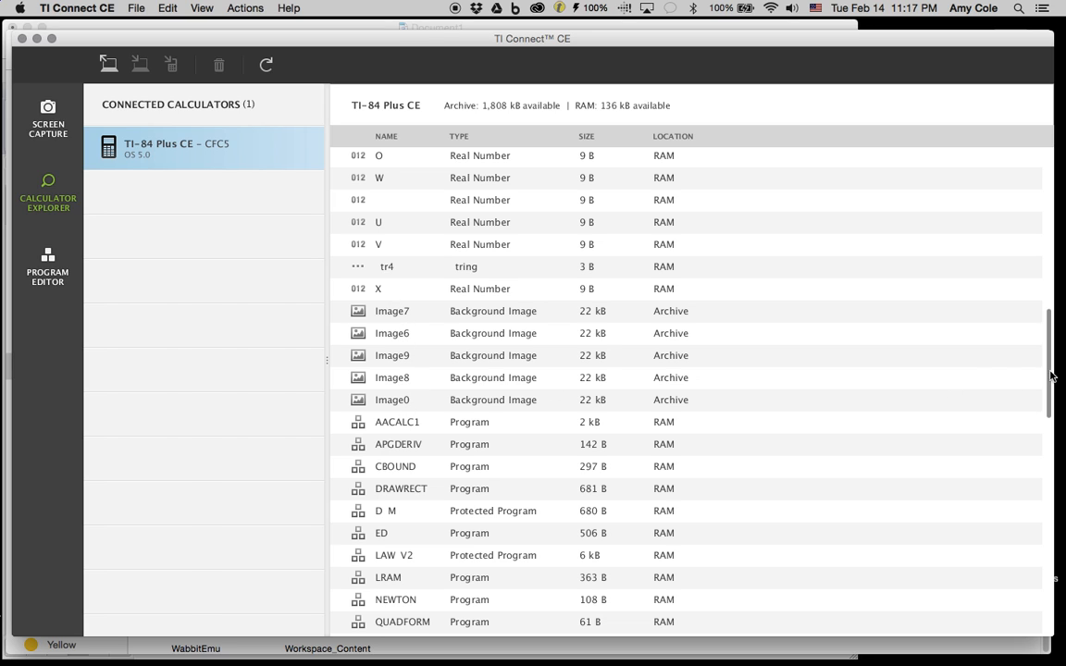
{"action": "left_click_drag", "start_coordinate": [1049, 357], "coordinate": [1047, 174]}
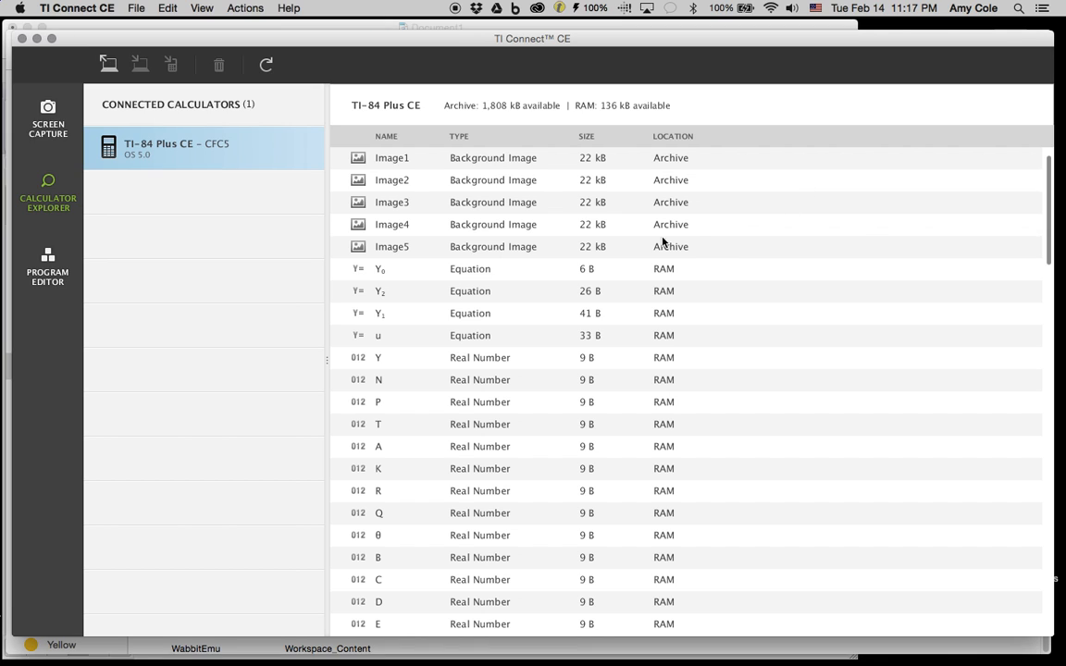
Step: Add Banana 2.jpg from the Calculus Volume Pics folder as the file to send to the calculator
{"action": "left_click", "coordinate": [245, 8]}
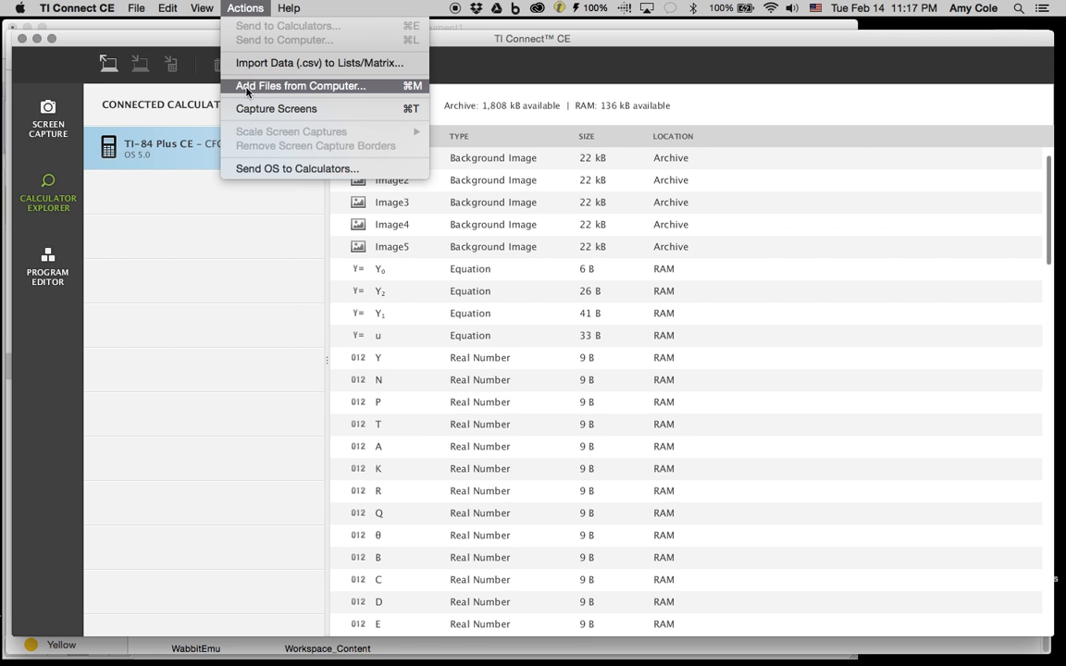
{"action": "left_click", "coordinate": [306, 86]}
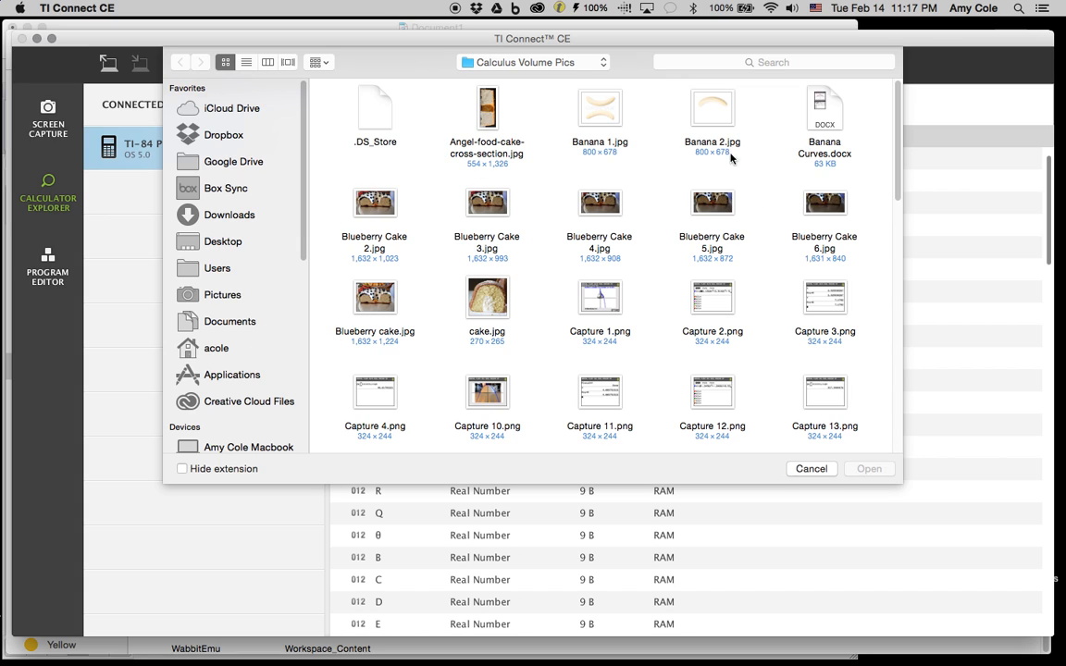
{"action": "left_click", "coordinate": [715, 118]}
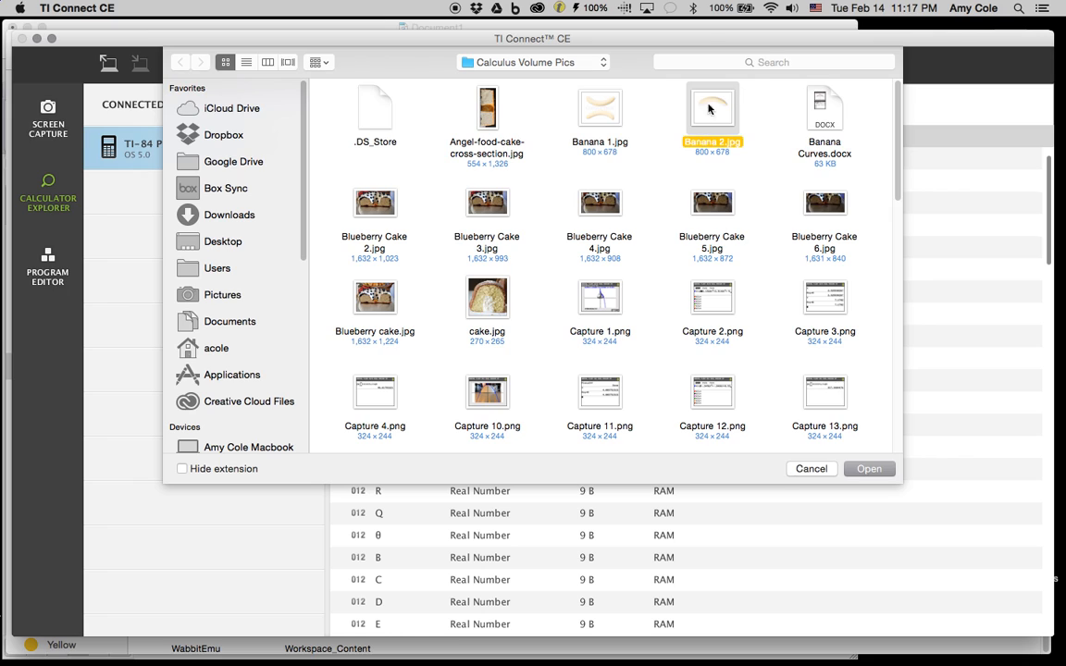
{"action": "left_click", "coordinate": [867, 469]}
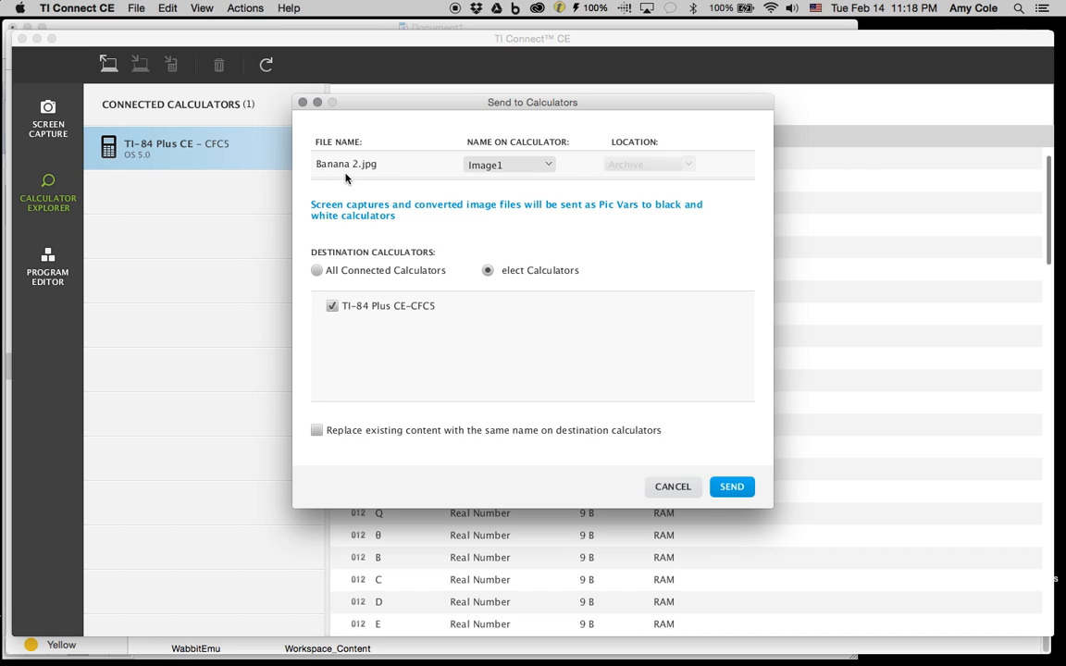
Step: Send Banana 2.jpg to the TI-84 Plus CE under the name Image9, replacing the existing image of that name
{"action": "left_click", "coordinate": [549, 167]}
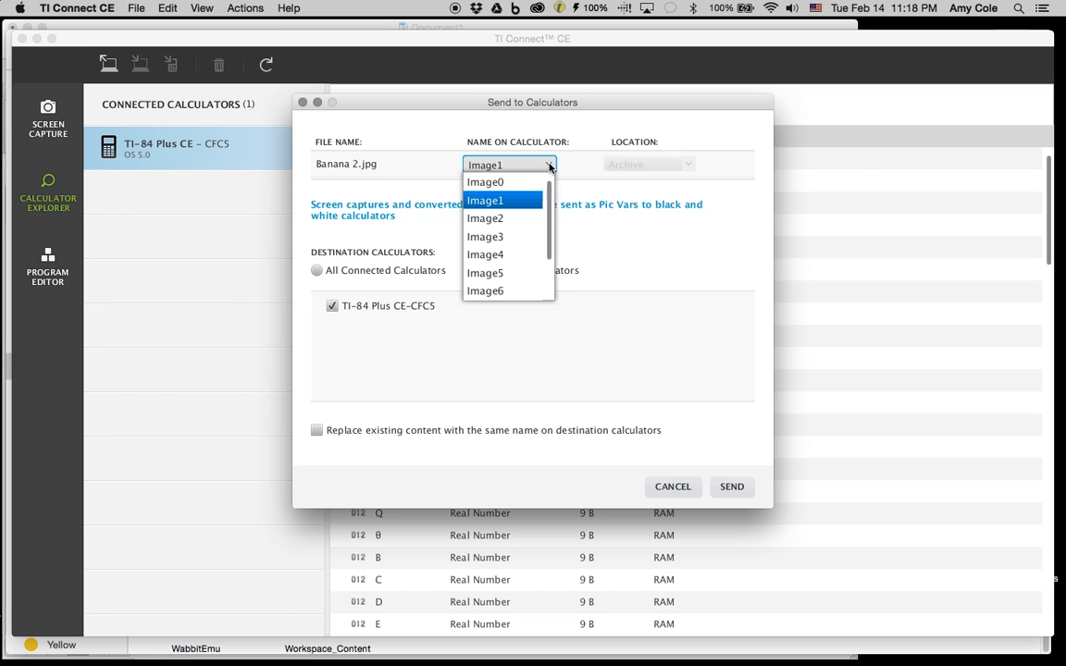
{"action": "scroll", "coordinate": [552, 248], "scroll_direction": "down", "scroll_amount": 2}
{"action": "left_click_drag", "start_coordinate": [551, 246], "coordinate": [535, 183]}
{"action": "scroll", "coordinate": [535, 183], "scroll_direction": "down", "scroll_amount": 3}
{"action": "left_click", "coordinate": [489, 294]}
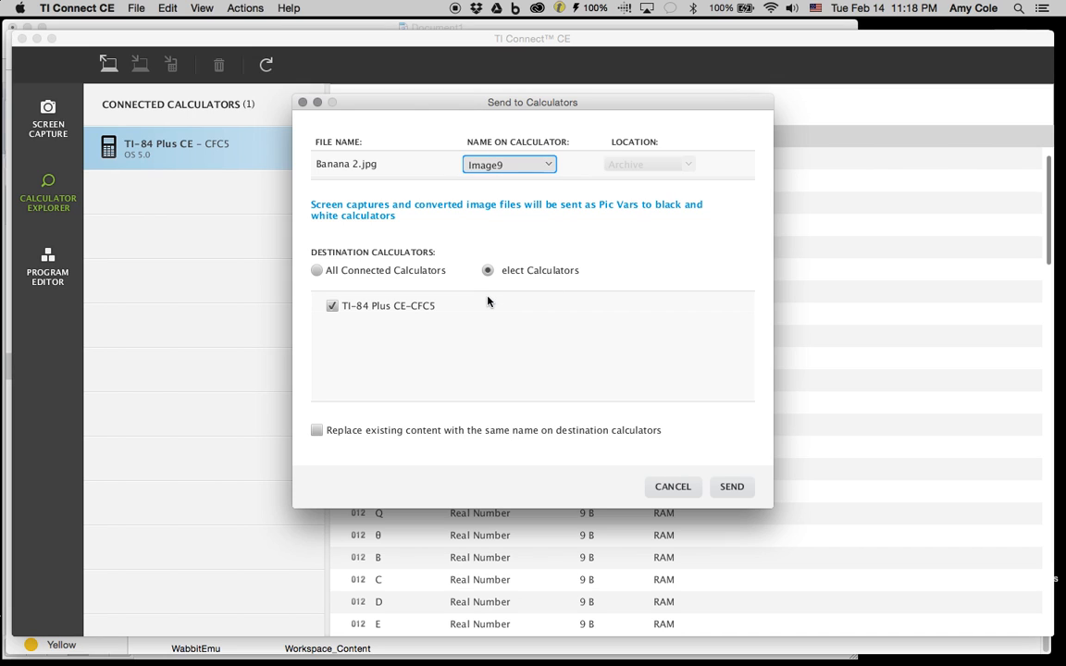
{"action": "left_click", "coordinate": [730, 487]}
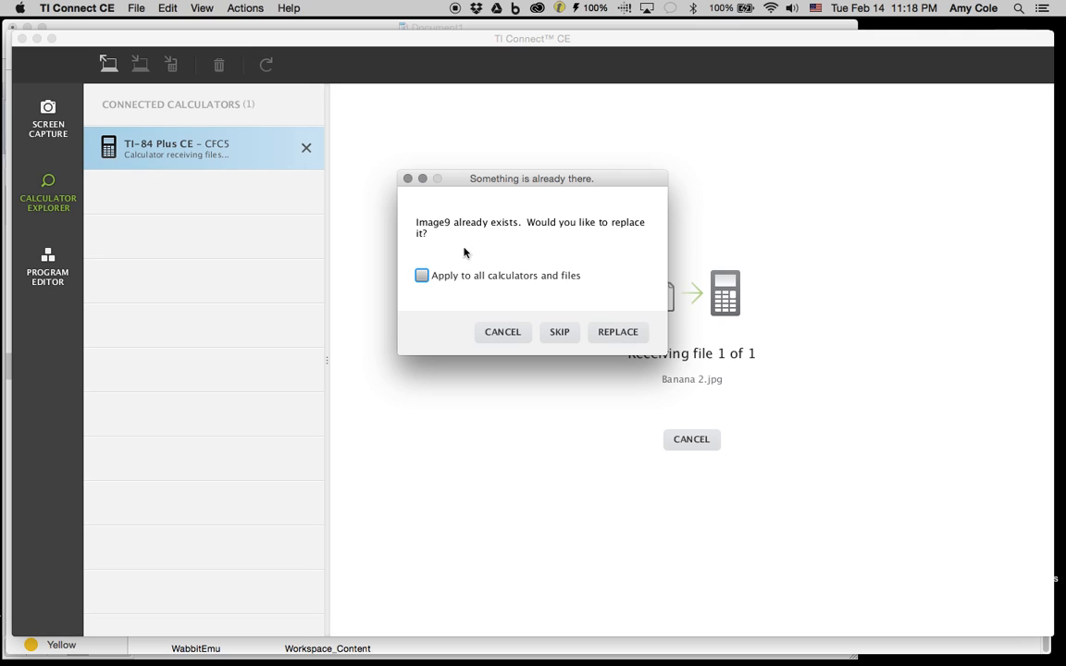
{"action": "left_click", "coordinate": [615, 336]}
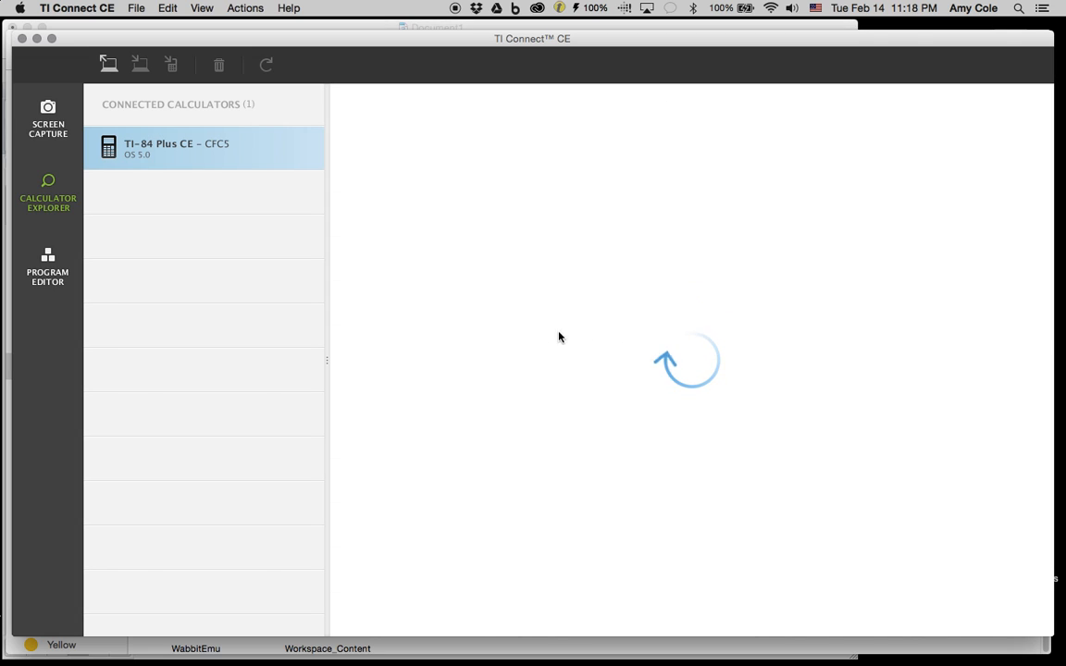
{"action": "left_click", "coordinate": [278, 149]}
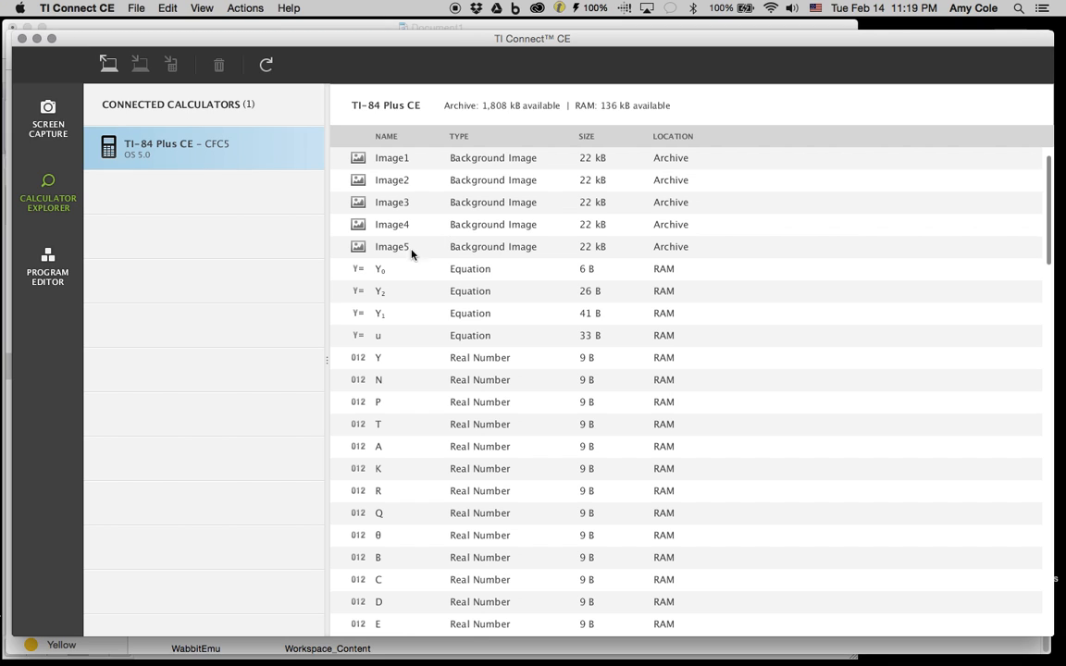
Step: Switch to Screen Capture and capture the calculator's graph screen with the banana background
{"action": "left_click", "coordinate": [52, 129]}
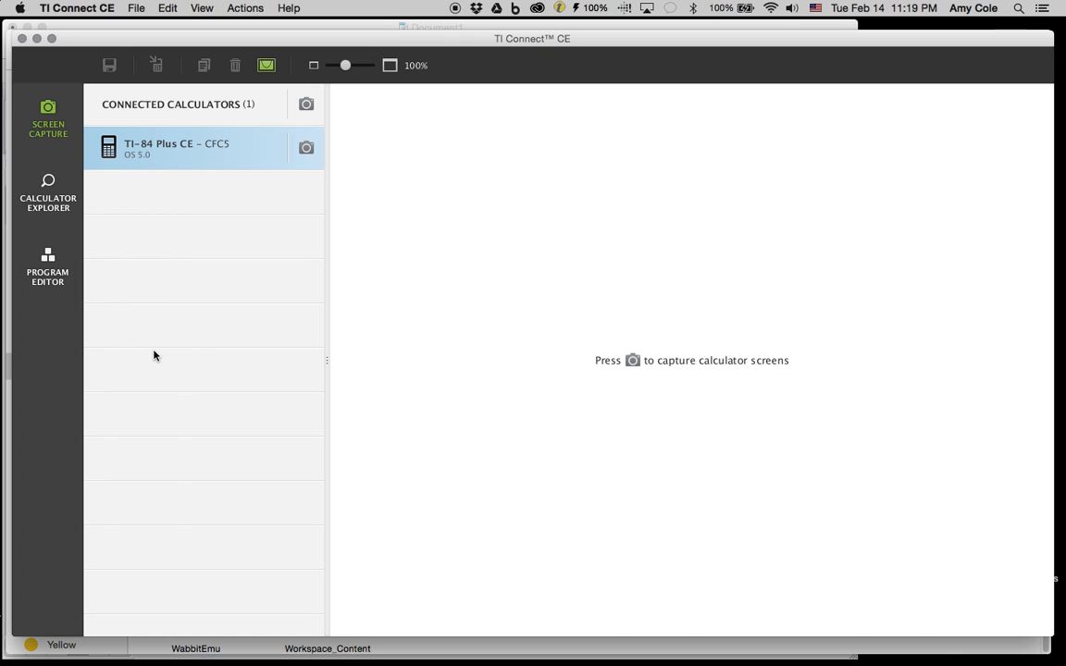
{"action": "left_click", "coordinate": [246, 9]}
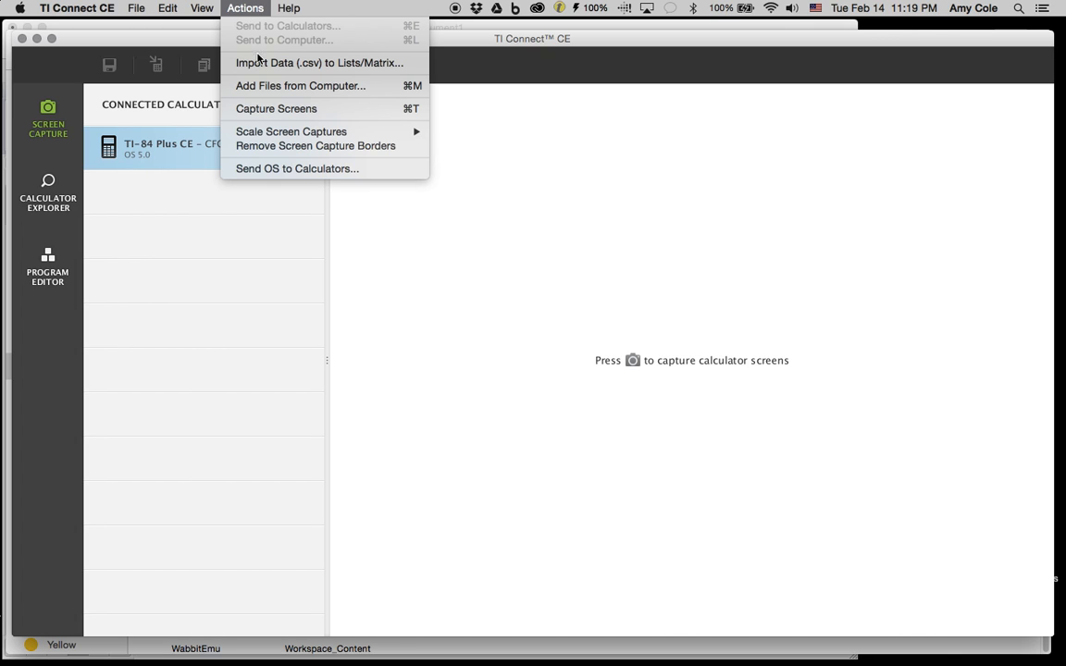
{"action": "left_click", "coordinate": [266, 110]}
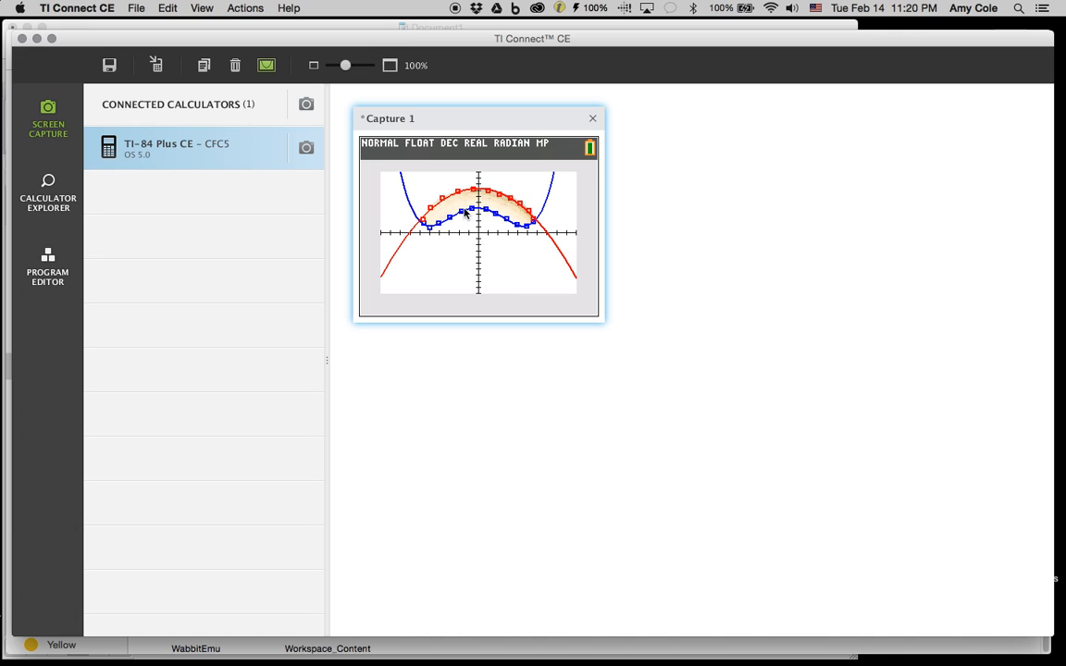
Step: Capture two more calculator screens: the Y= equation list and the home screen with the integral calculation
{"action": "left_click", "coordinate": [247, 8]}
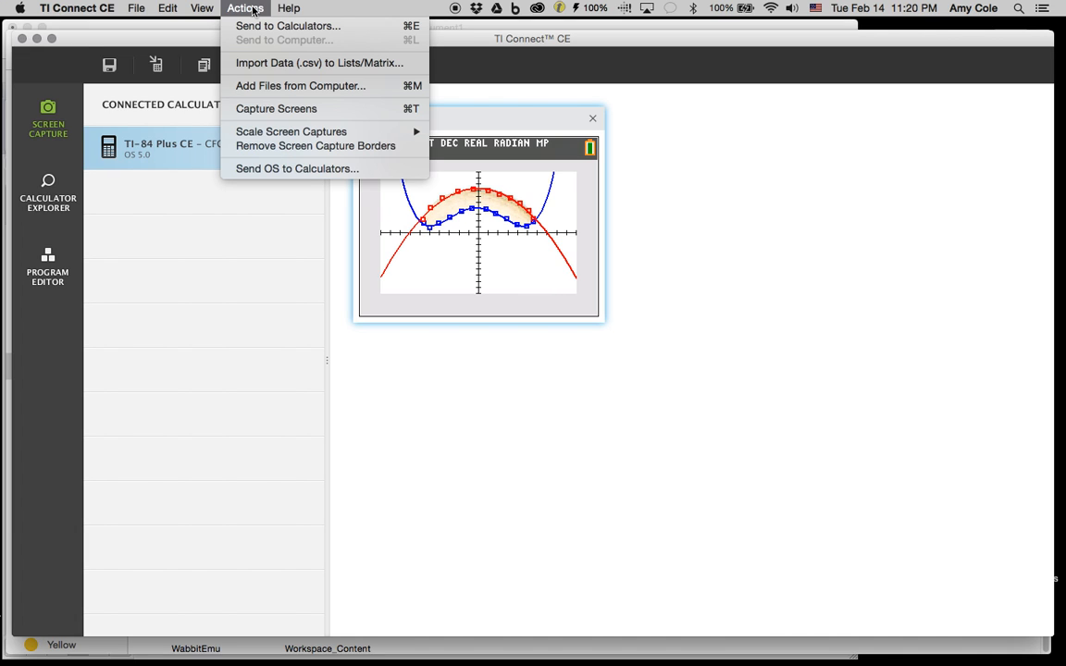
{"action": "left_click", "coordinate": [242, 109]}
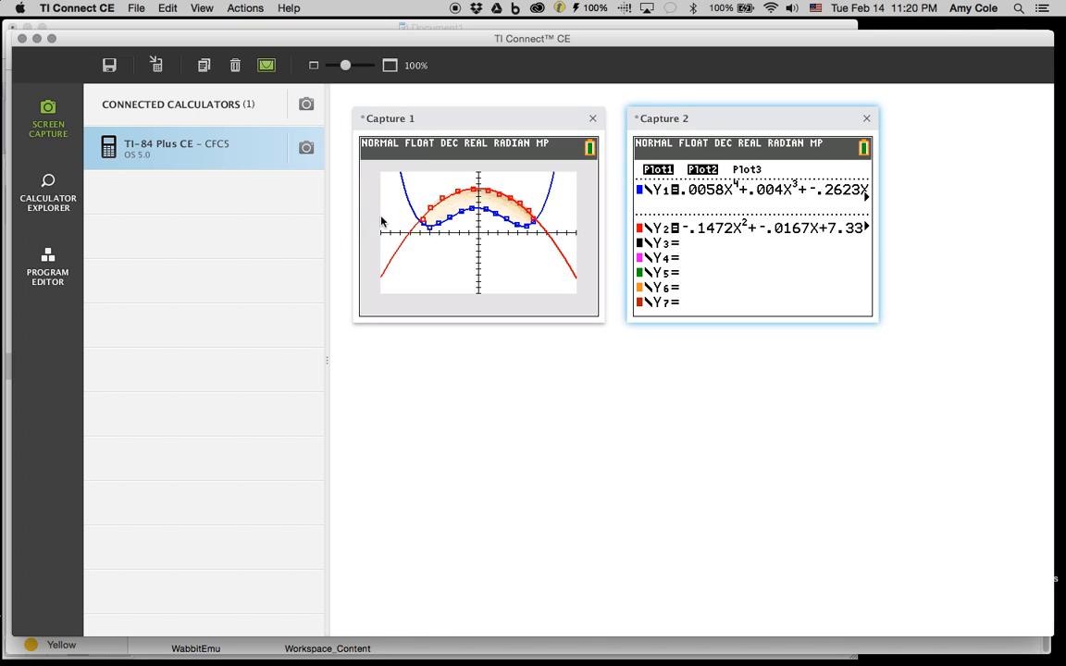
{"action": "left_click", "coordinate": [227, 9]}
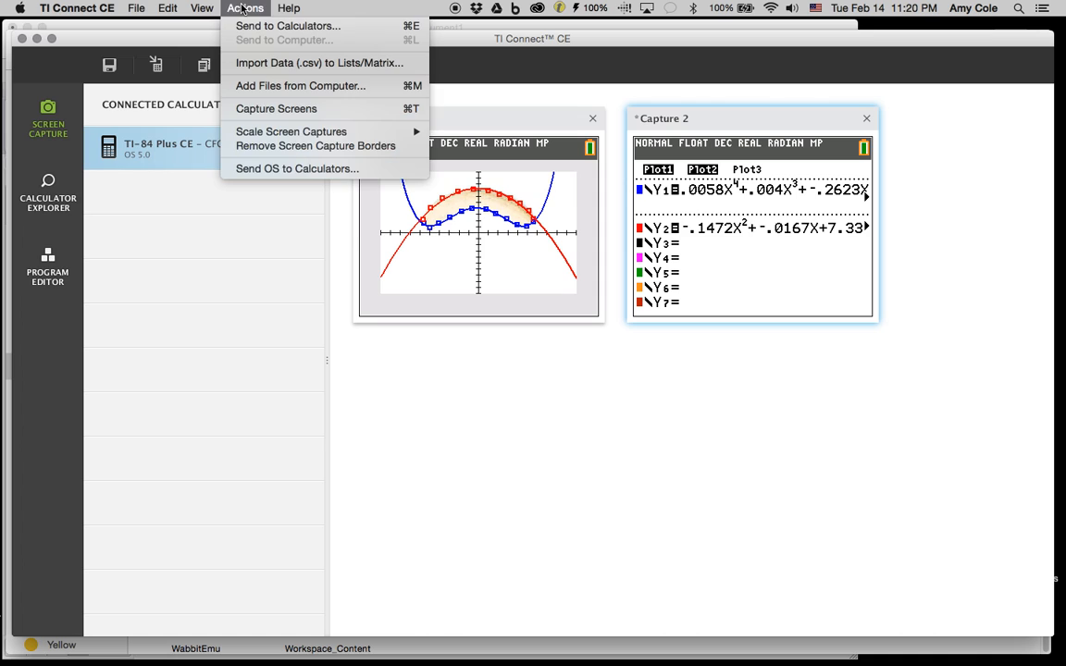
{"action": "left_click", "coordinate": [263, 111]}
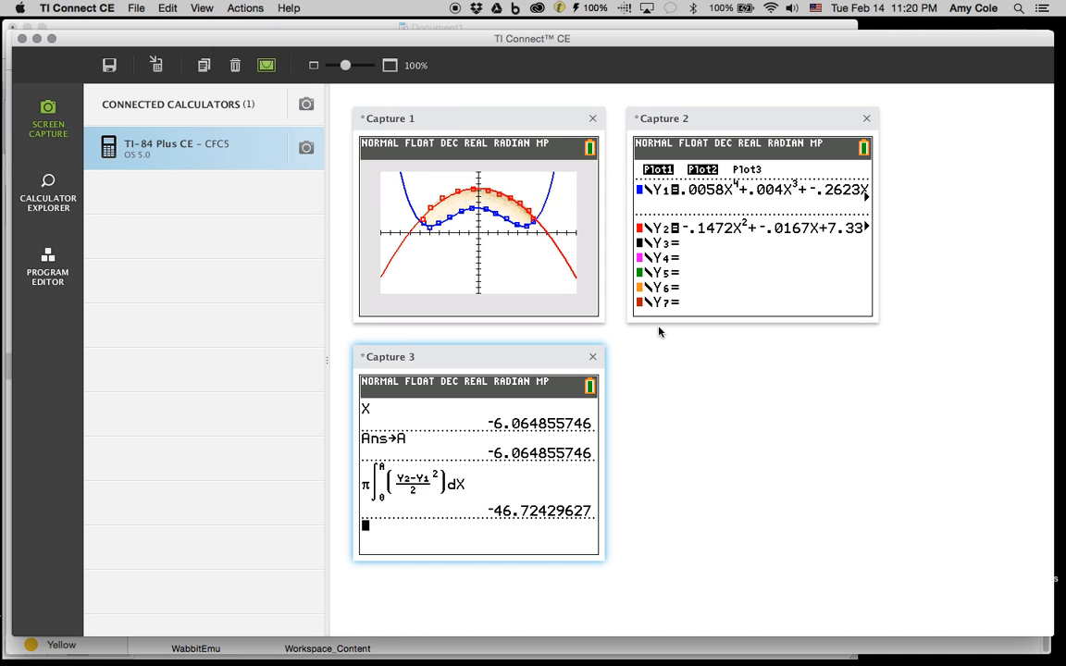
{"action": "left_click", "coordinate": [686, 405]}
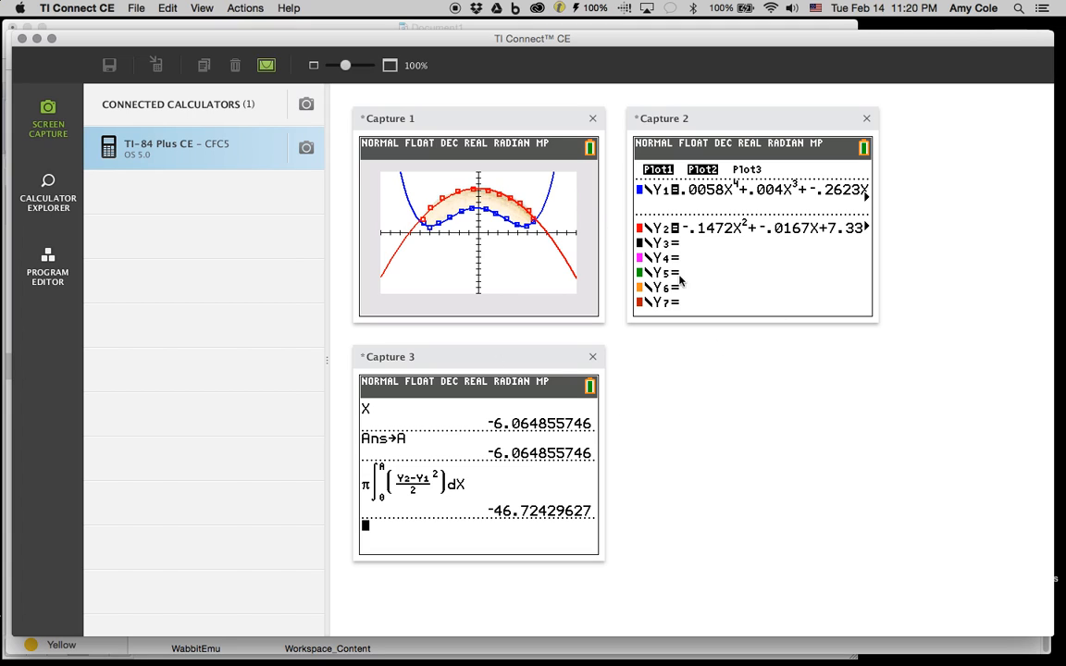
{"action": "left_click", "coordinate": [531, 298]}
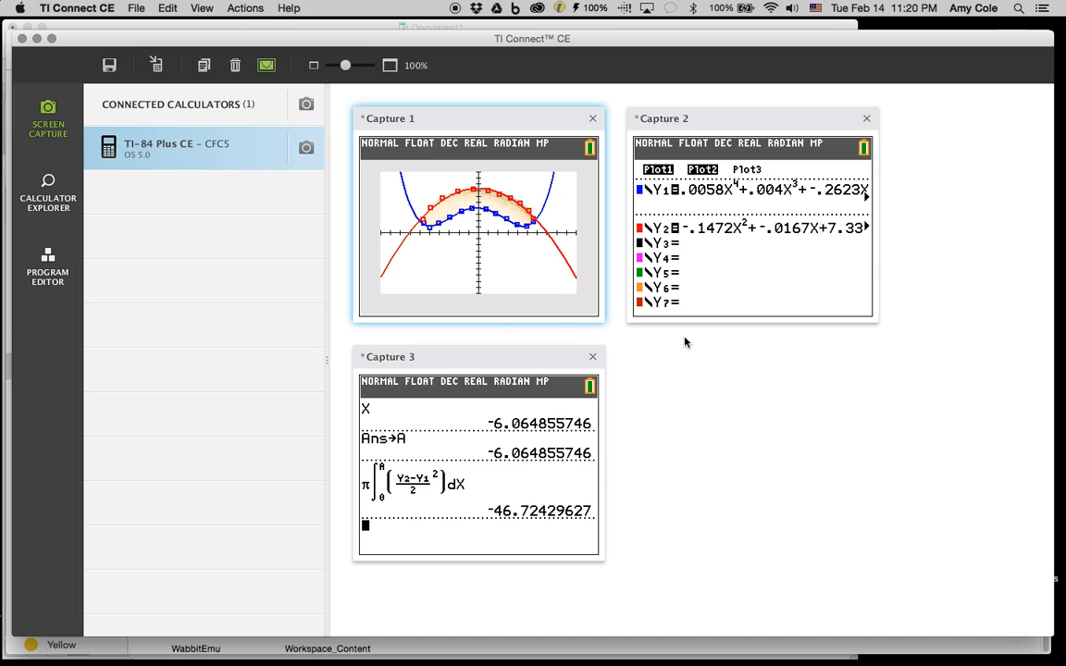
{"action": "left_click", "coordinate": [690, 391]}
{"action": "left_click", "coordinate": [689, 283]}
{"action": "left_click", "coordinate": [563, 395]}
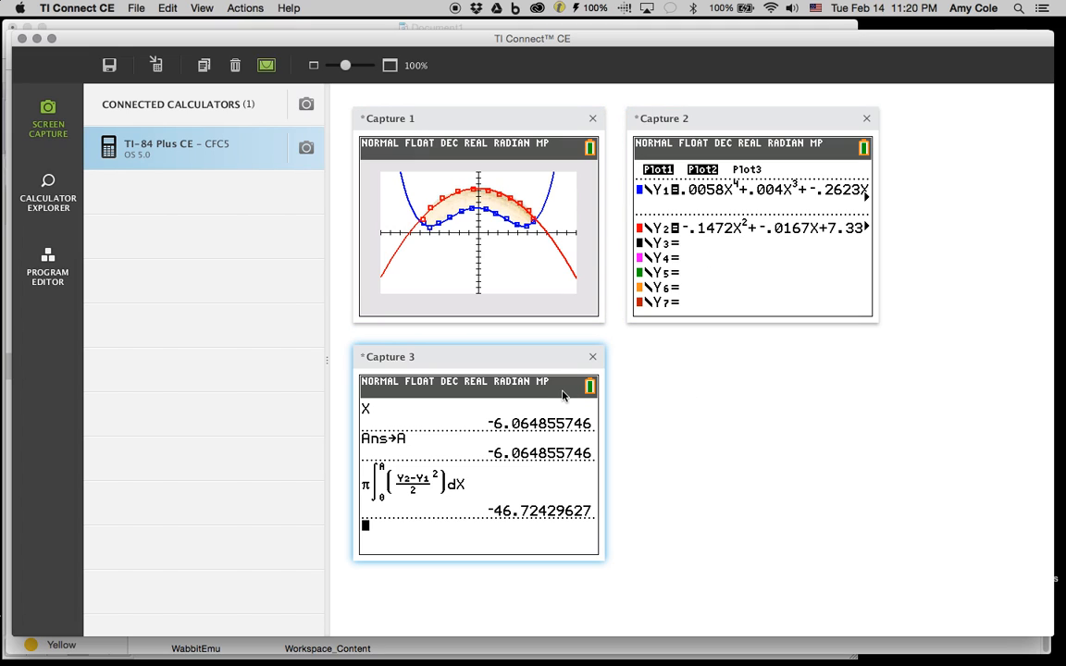
{"action": "left_click", "coordinate": [526, 272]}
{"action": "left_click", "coordinate": [715, 299]}
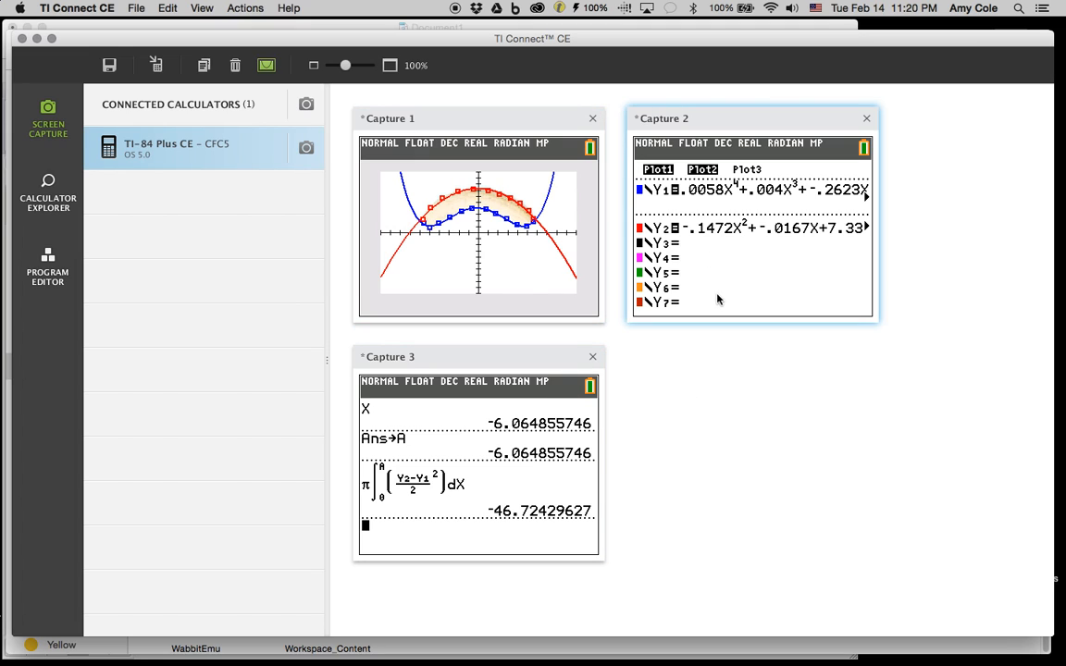
{"action": "left_click", "coordinate": [699, 399]}
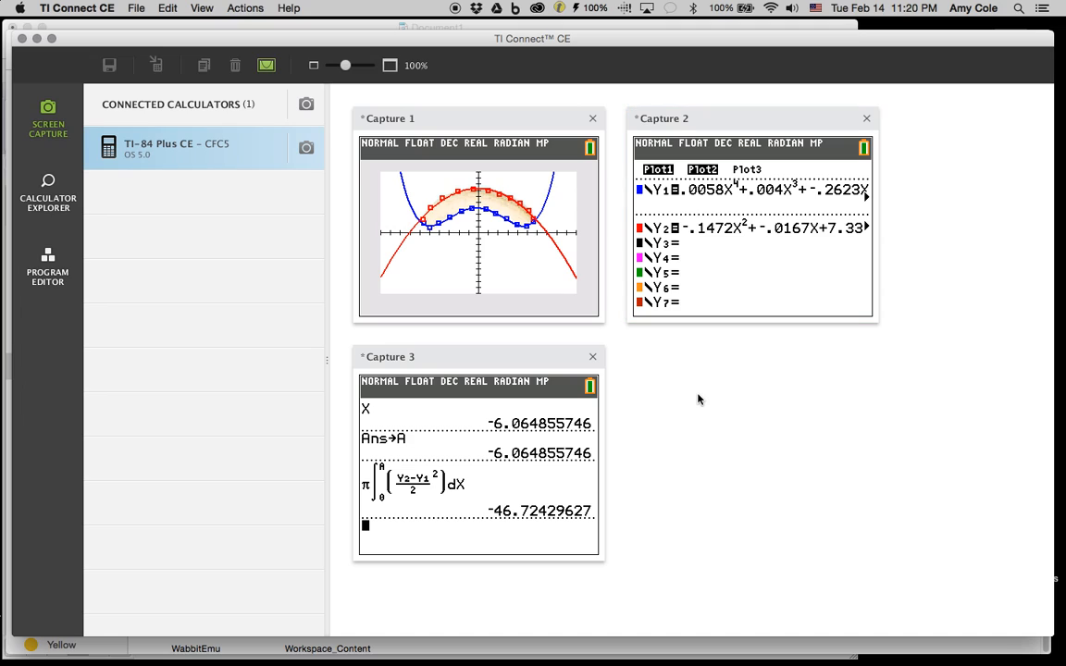
Step: Copy the screen capture of the banana graph
{"action": "left_click", "coordinate": [546, 242]}
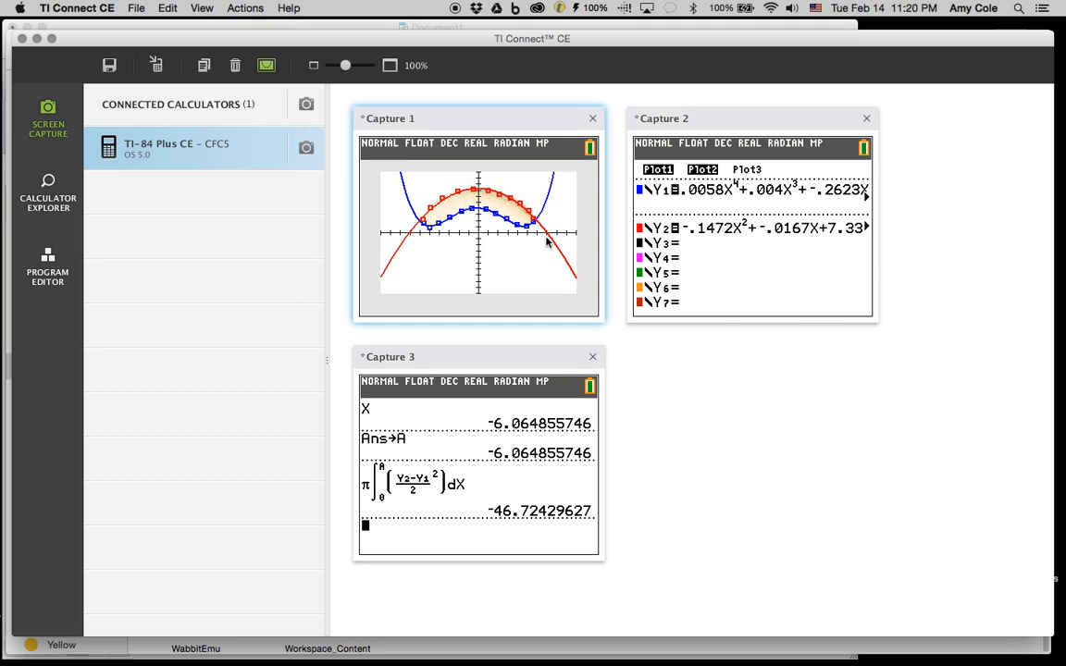
{"action": "left_click", "coordinate": [167, 9]}
{"action": "left_click", "coordinate": [160, 74]}
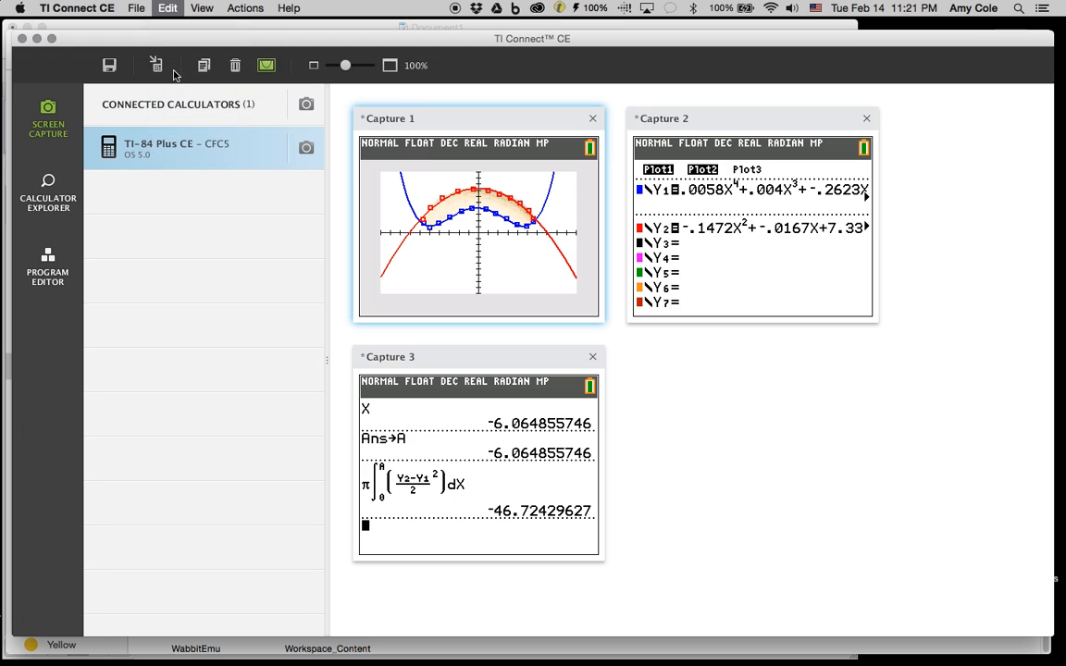
Step: Switch to Microsoft Word, paste the copied graph capture into Document1 and shrink it to about 3.5 inches wide
{"action": "mouse_move", "coordinate": [383, 657]}
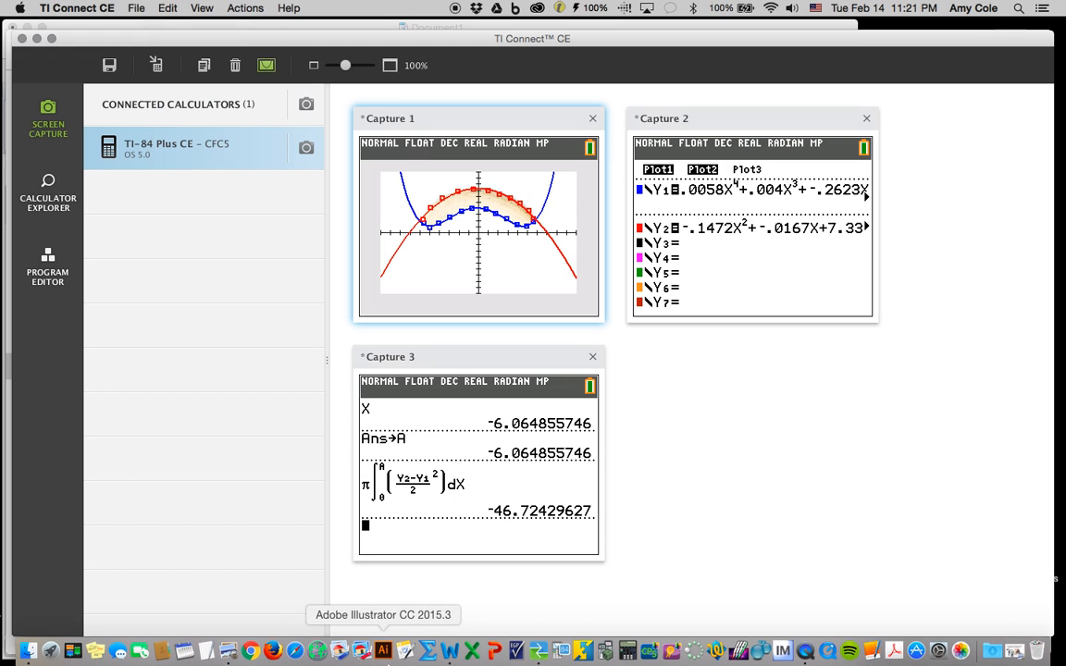
{"action": "left_click", "coordinate": [451, 652]}
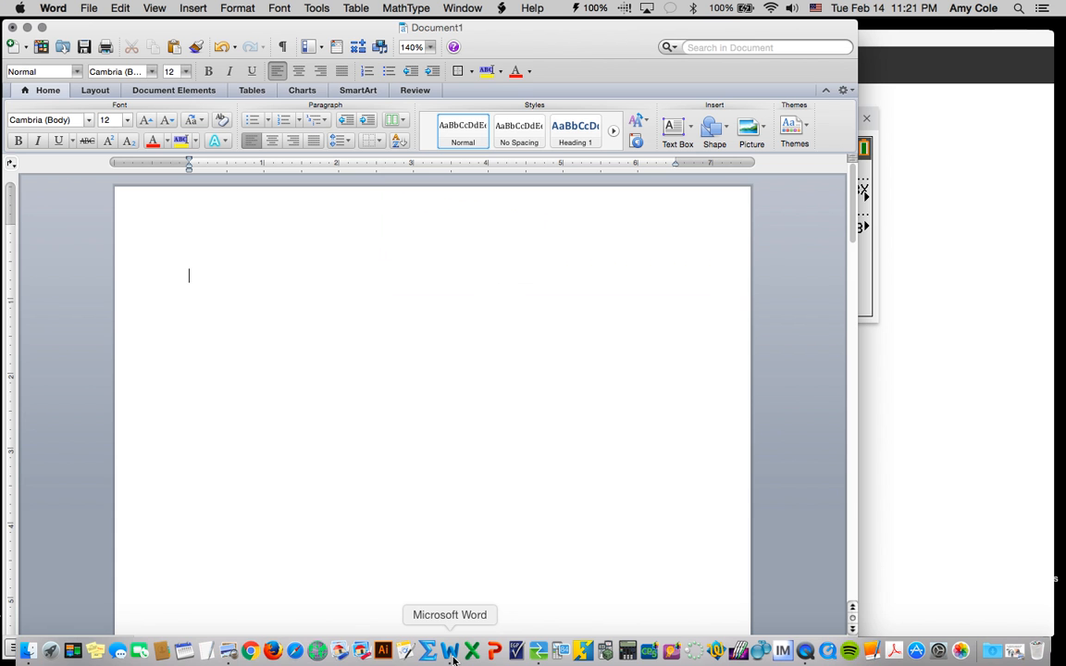
{"action": "left_click", "coordinate": [127, 7]}
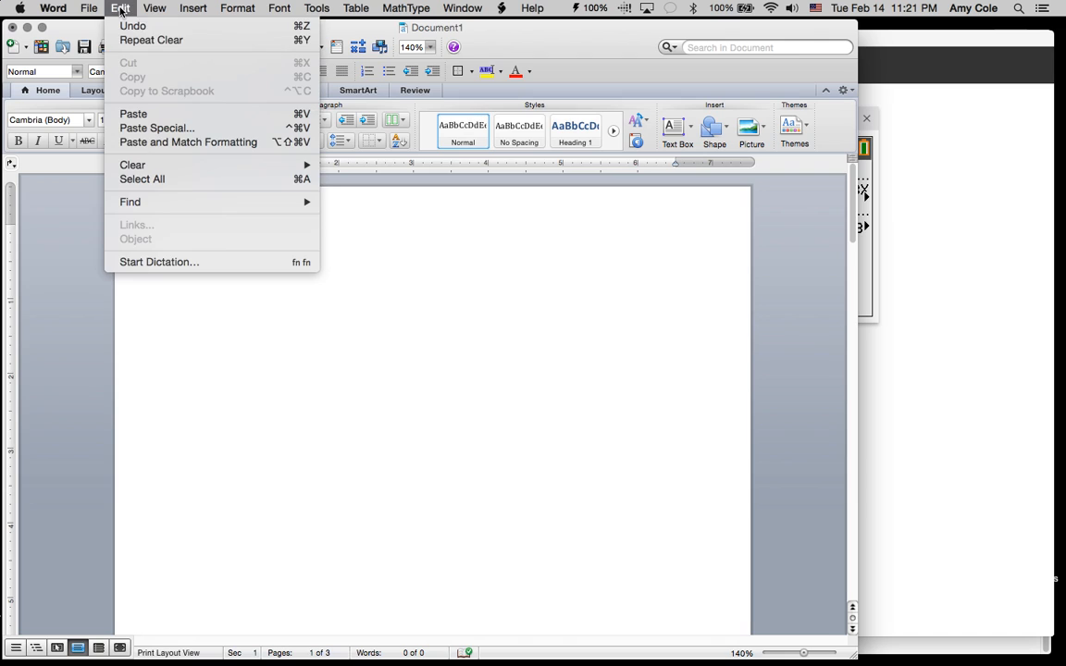
{"action": "left_click", "coordinate": [138, 112]}
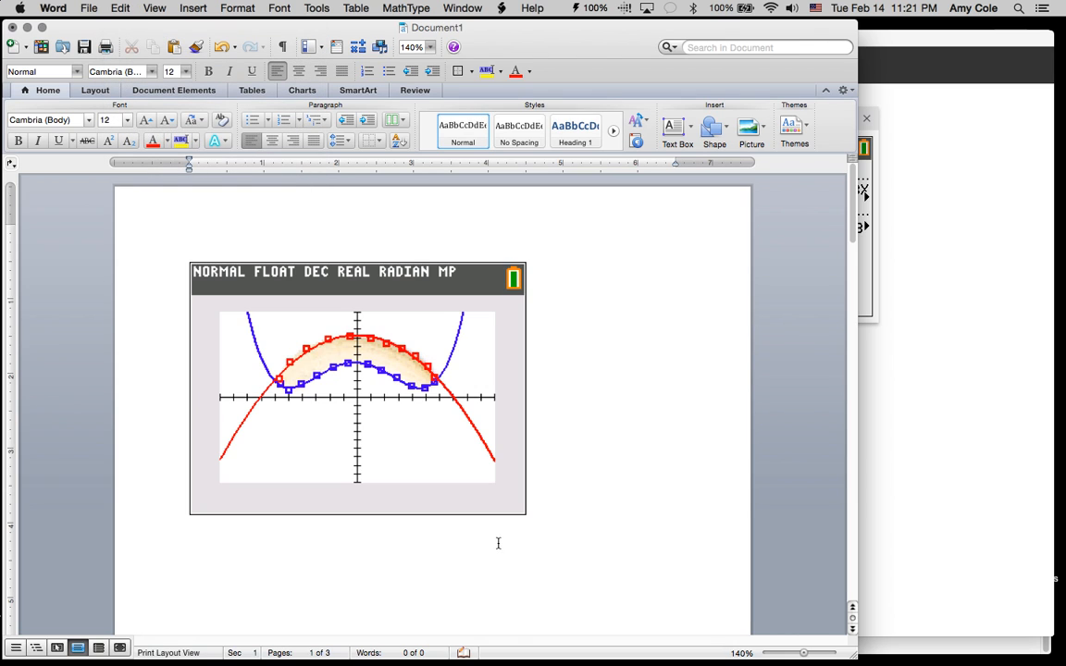
{"action": "left_click", "coordinate": [471, 428]}
{"action": "left_click_drag", "start_coordinate": [495, 485], "coordinate": [453, 460]}
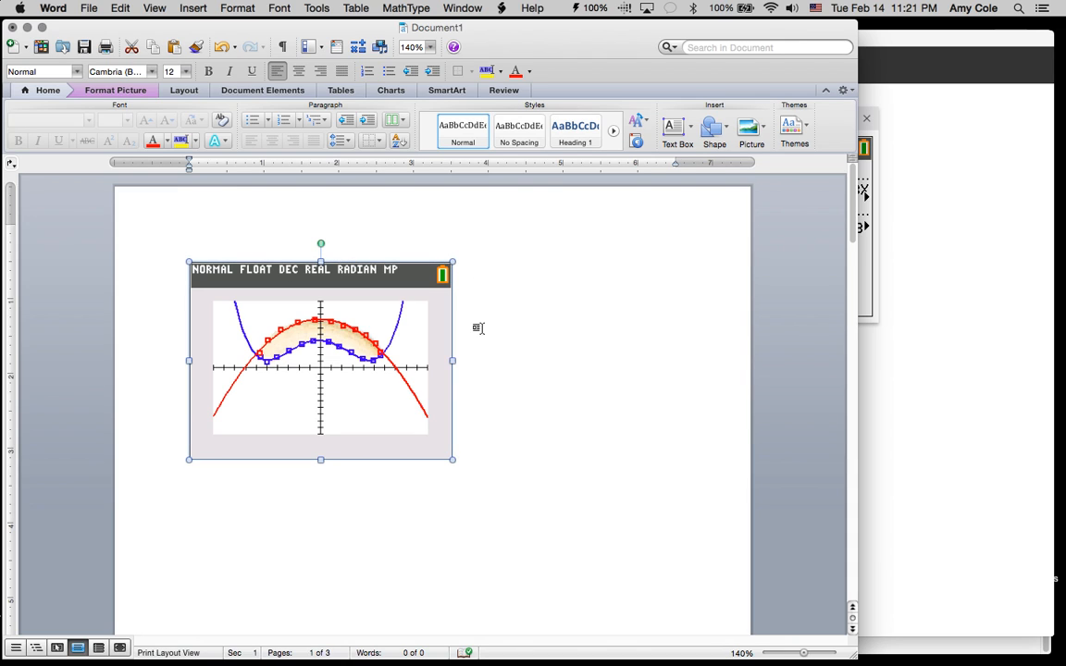
Step: Switch back to TI Connect CE, select Capture 1, Capture 2 and Capture 3 together and copy them
{"action": "left_click", "coordinate": [959, 428]}
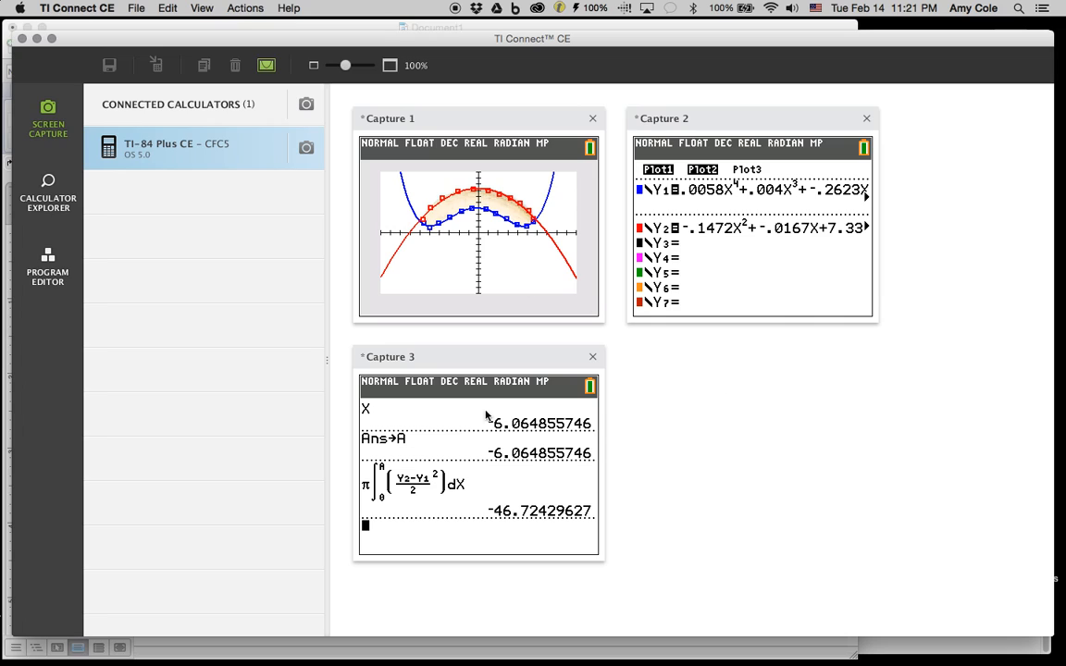
{"action": "left_click", "coordinate": [469, 306]}
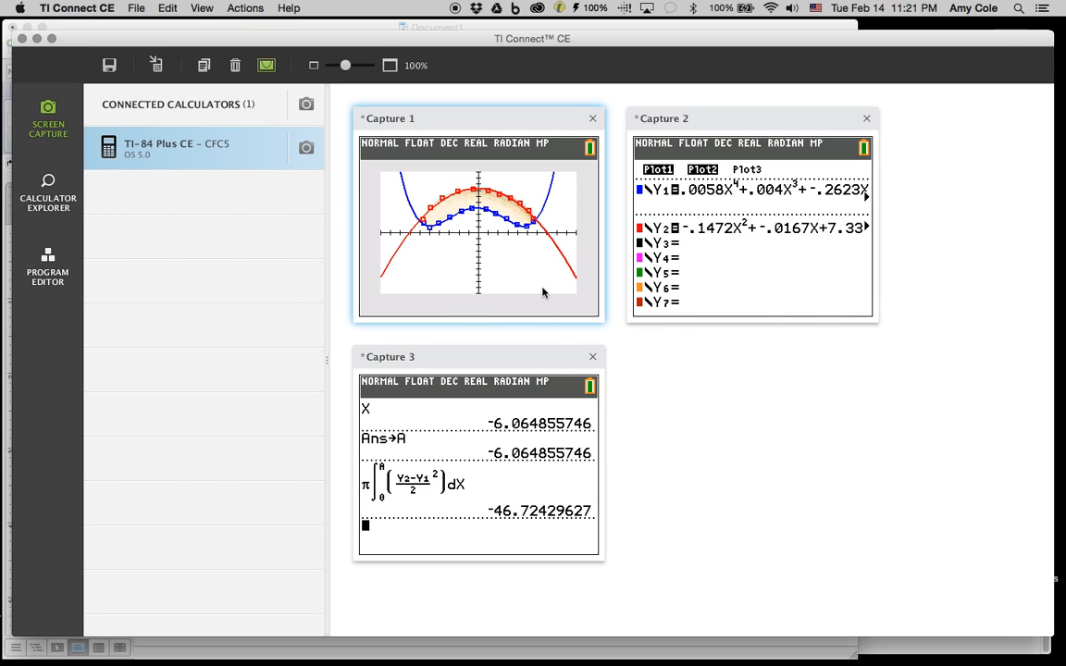
{"action": "left_click", "coordinate": [707, 262], "text": "shift"}
{"action": "left_click", "coordinate": [482, 396], "text": "shift"}
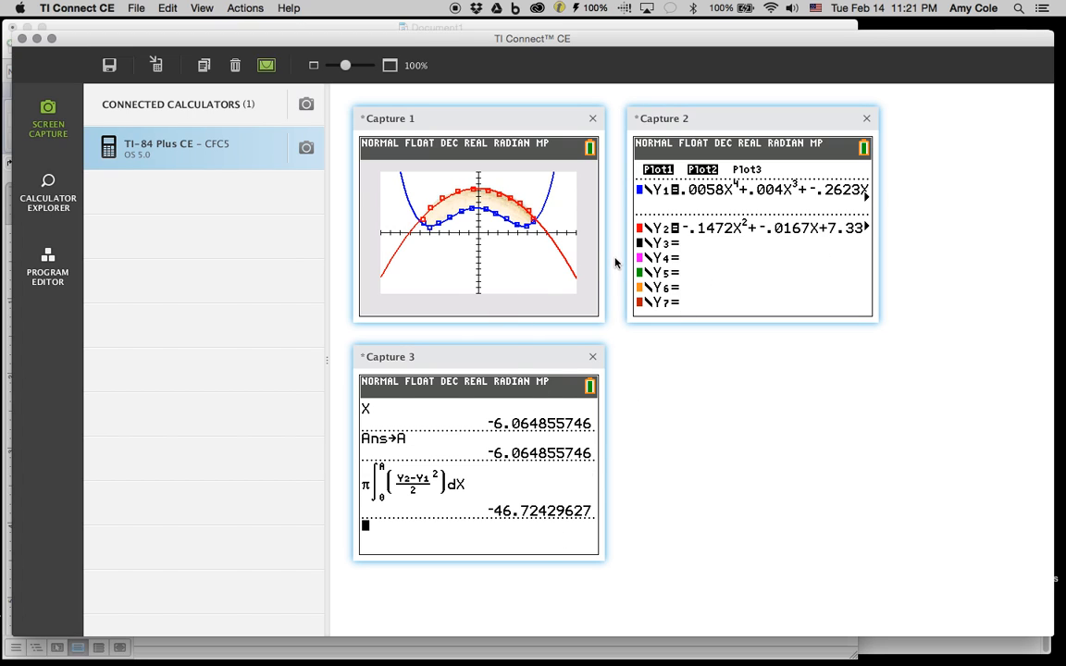
{"action": "left_click", "coordinate": [172, 8]}
{"action": "left_click", "coordinate": [165, 72]}
Step: Switch to Microsoft Word, delete the shrunken graph picture and paste the three copied captures in its place
{"action": "left_click", "coordinate": [324, 648]}
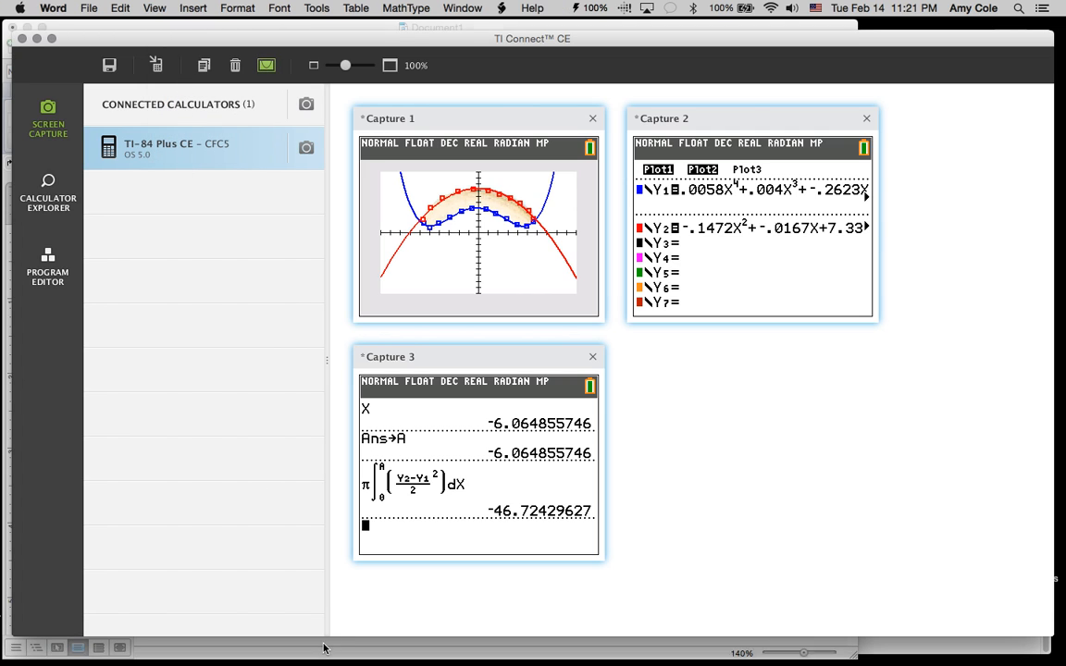
{"action": "key", "text": "super+v"}
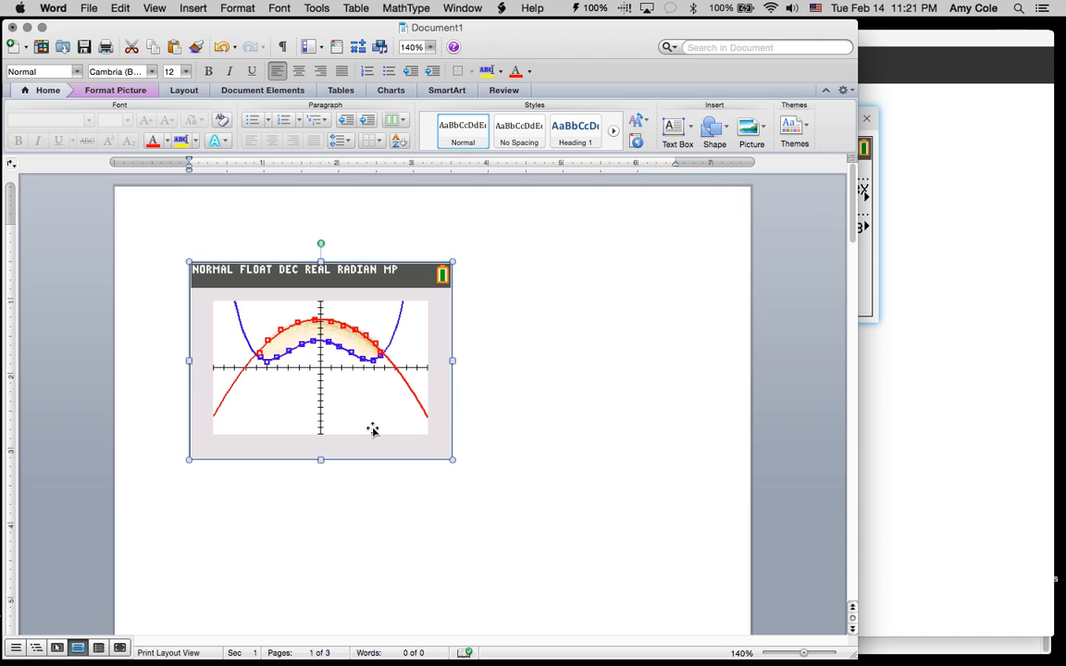
{"action": "key", "text": "BackSpace"}
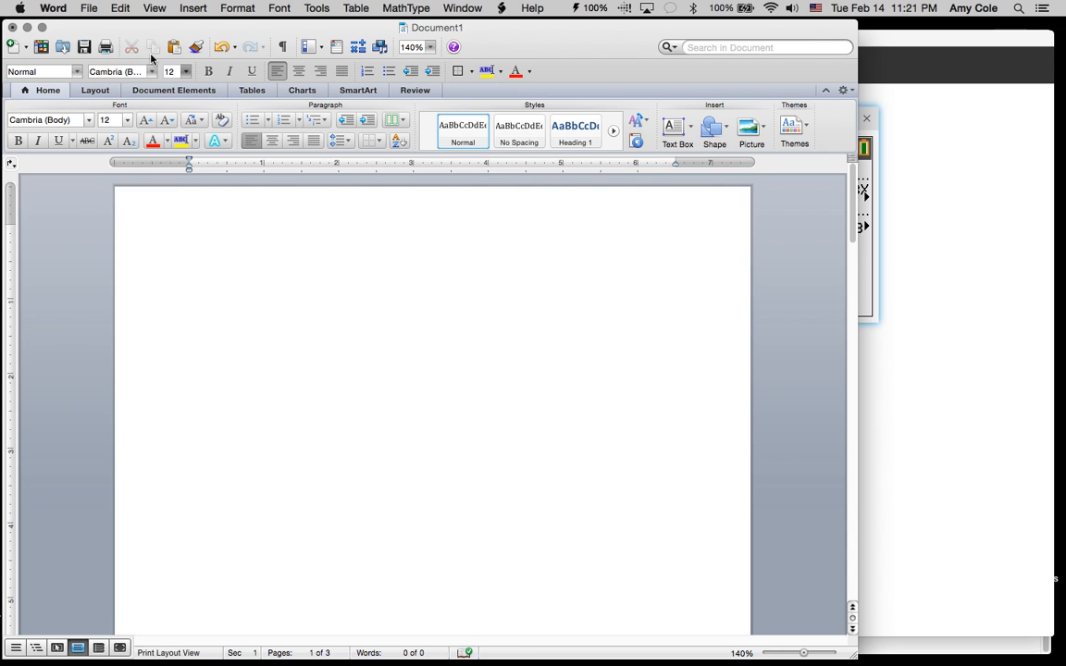
{"action": "left_click", "coordinate": [120, 8]}
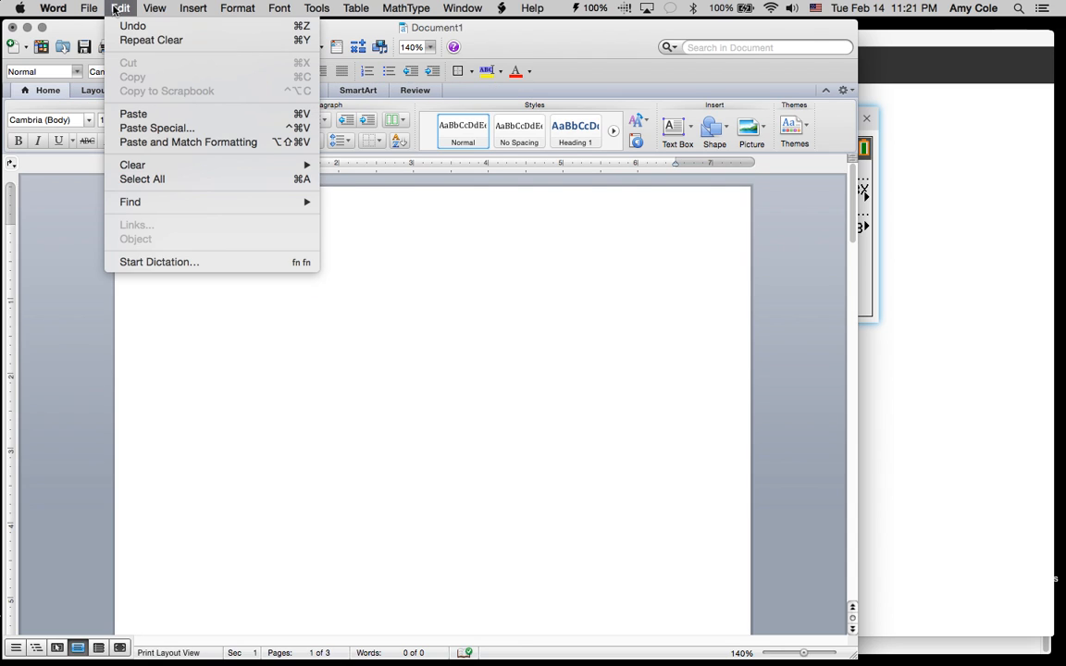
{"action": "left_click", "coordinate": [130, 113]}
Step: Shrink the pasted banana graph picture proportionally to about 3.5 inches wide and deselect it
{"action": "scroll", "coordinate": [560, 540], "scroll_direction": "up", "scroll_amount": 2}
{"action": "scroll", "coordinate": [570, 535], "scroll_direction": "up", "scroll_amount": 15}
{"action": "scroll", "coordinate": [570, 535], "scroll_direction": "up", "scroll_amount": 4}
{"action": "scroll", "coordinate": [568, 534], "scroll_direction": "down", "scroll_amount": 12}
{"action": "left_click", "coordinate": [452, 394]}
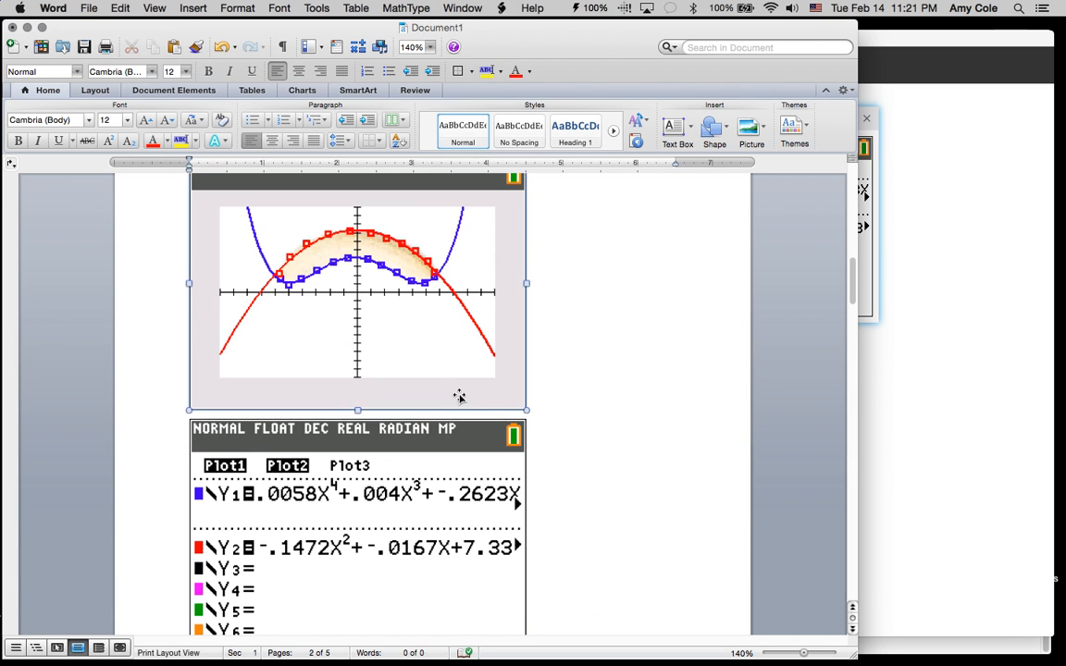
{"action": "left_click_drag", "start_coordinate": [526, 410], "coordinate": [450, 355]}
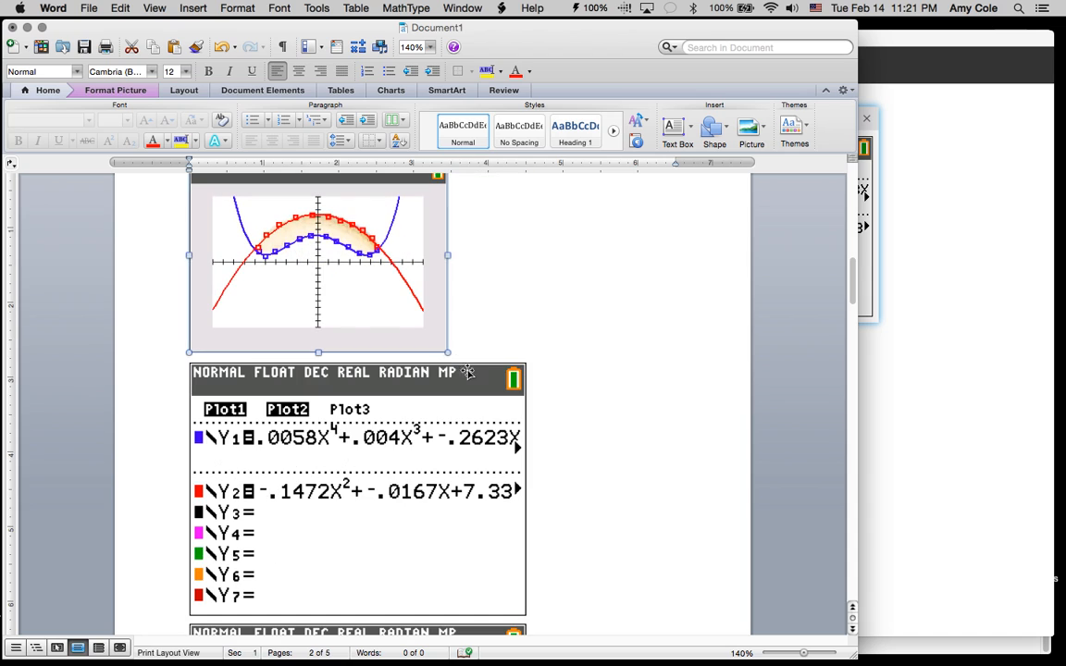
{"action": "left_click", "coordinate": [618, 419]}
{"action": "scroll", "coordinate": [618, 419], "scroll_direction": "up", "scroll_amount": 2}
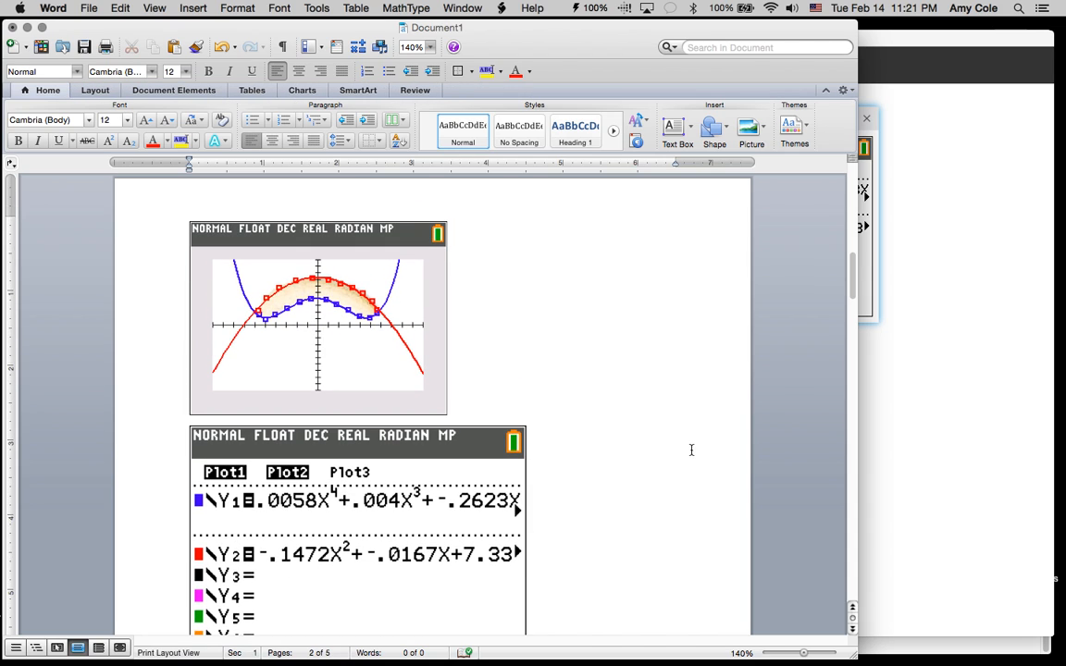
Step: Switch back to the screen captures in TI Connect CE
{"action": "left_click", "coordinate": [958, 421]}
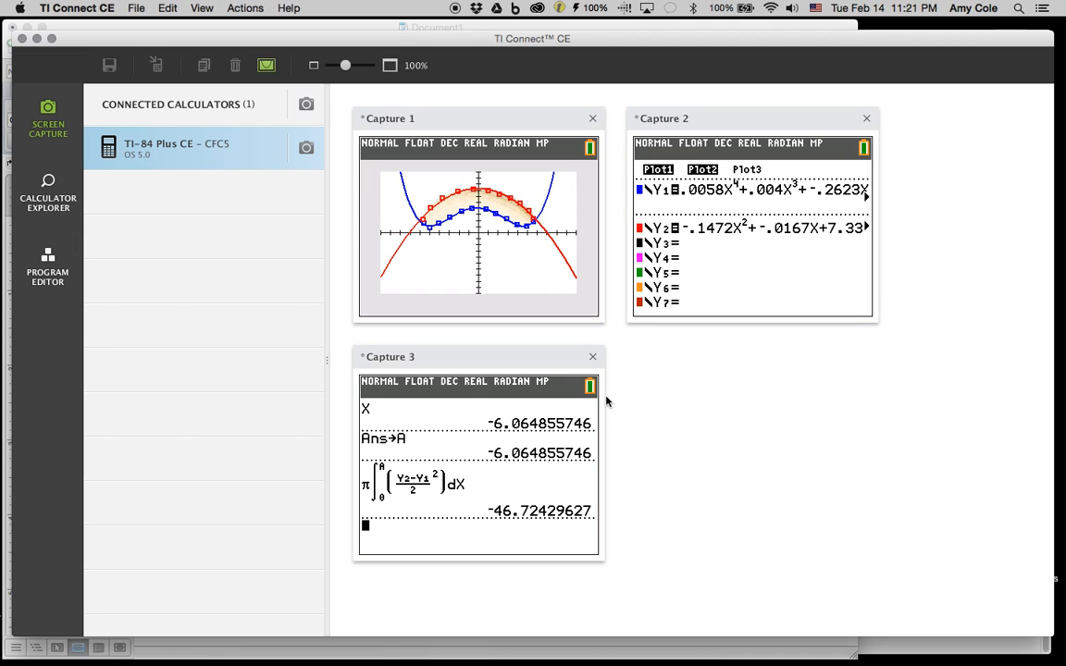